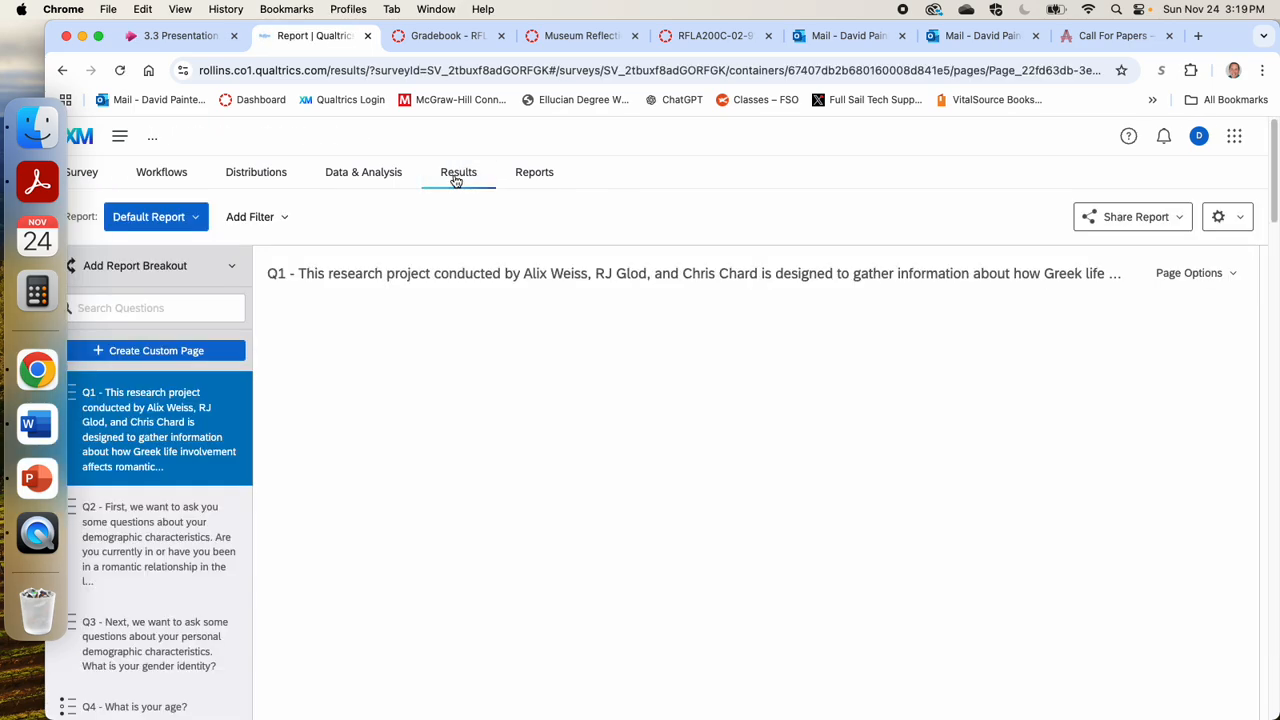
Step: View the Q1 consent results, and bring up the Q2 relationship results with the chart settings and full question text
{"action": "scroll", "coordinate": [744, 413], "scroll_direction": "down", "scroll_amount": 2}
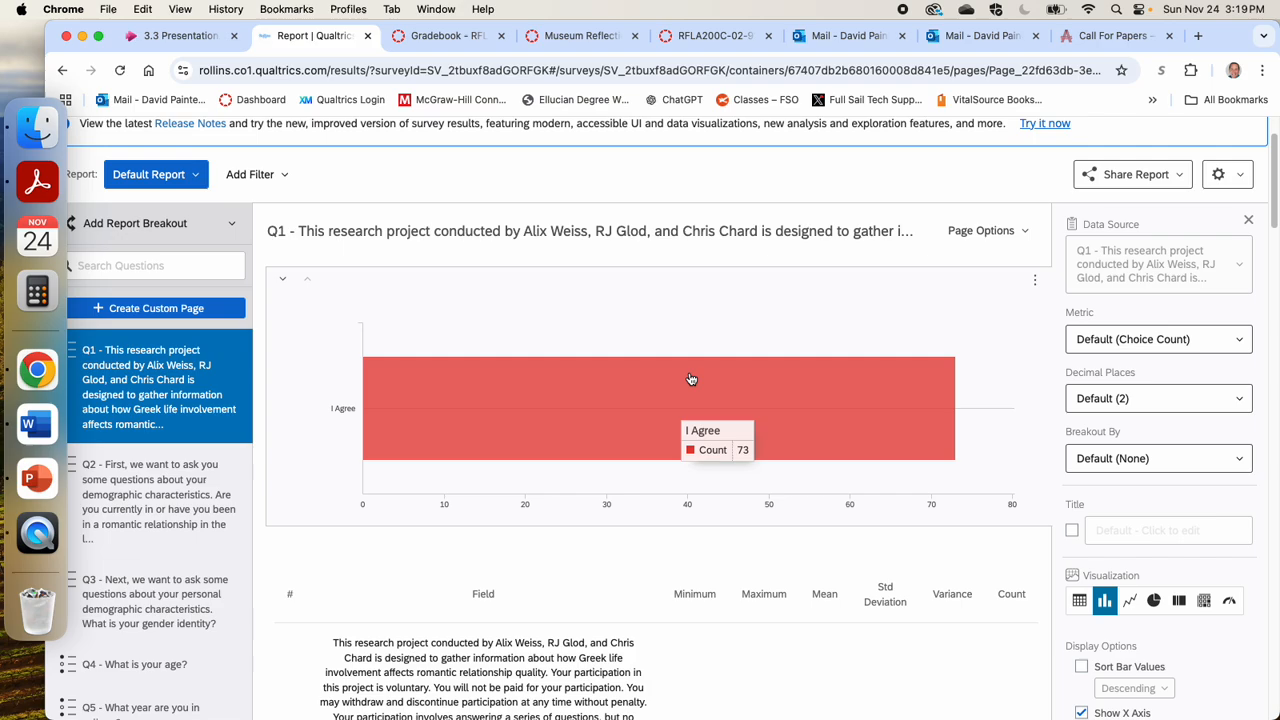
{"action": "left_click", "coordinate": [158, 487]}
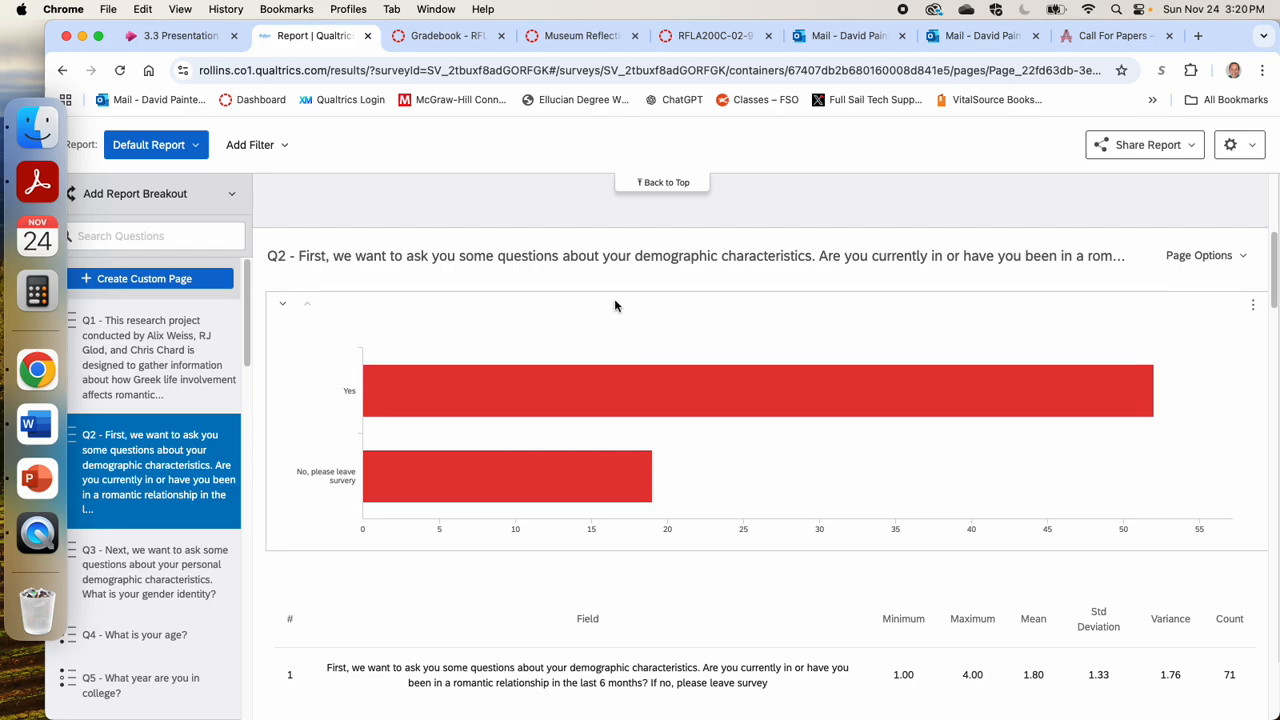
{"action": "left_click", "coordinate": [790, 484]}
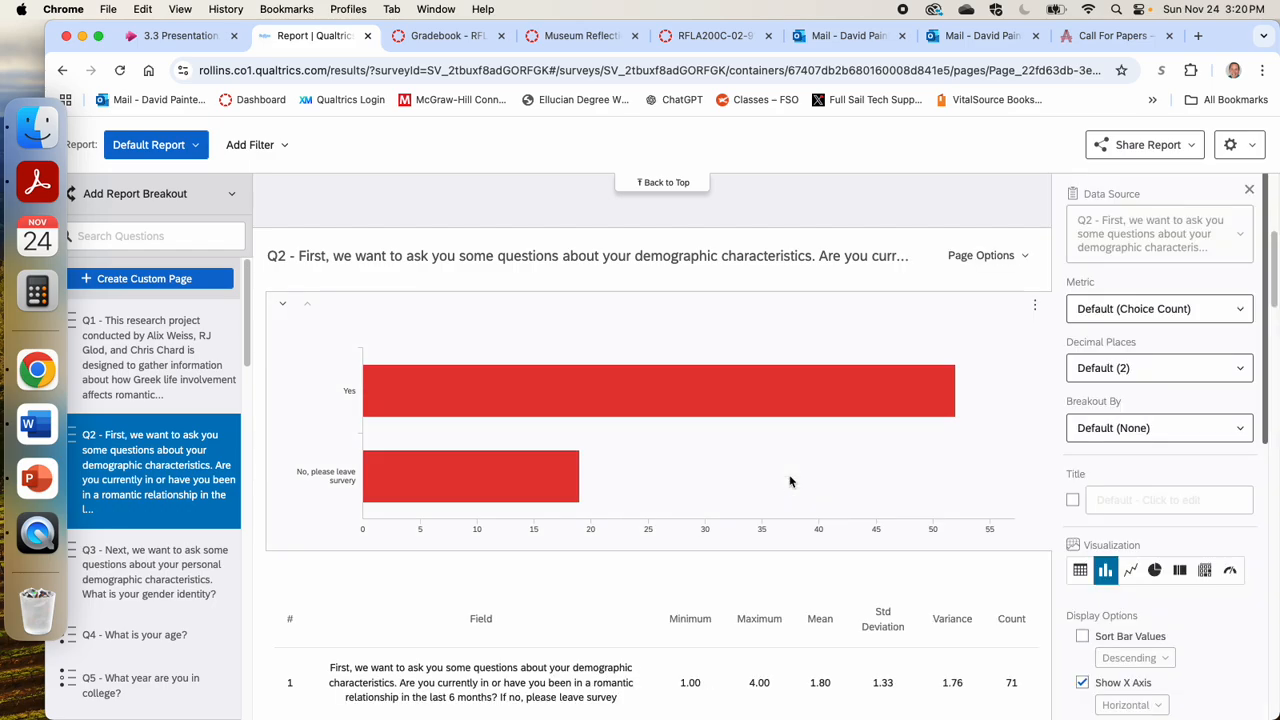
{"action": "left_click", "coordinate": [828, 250]}
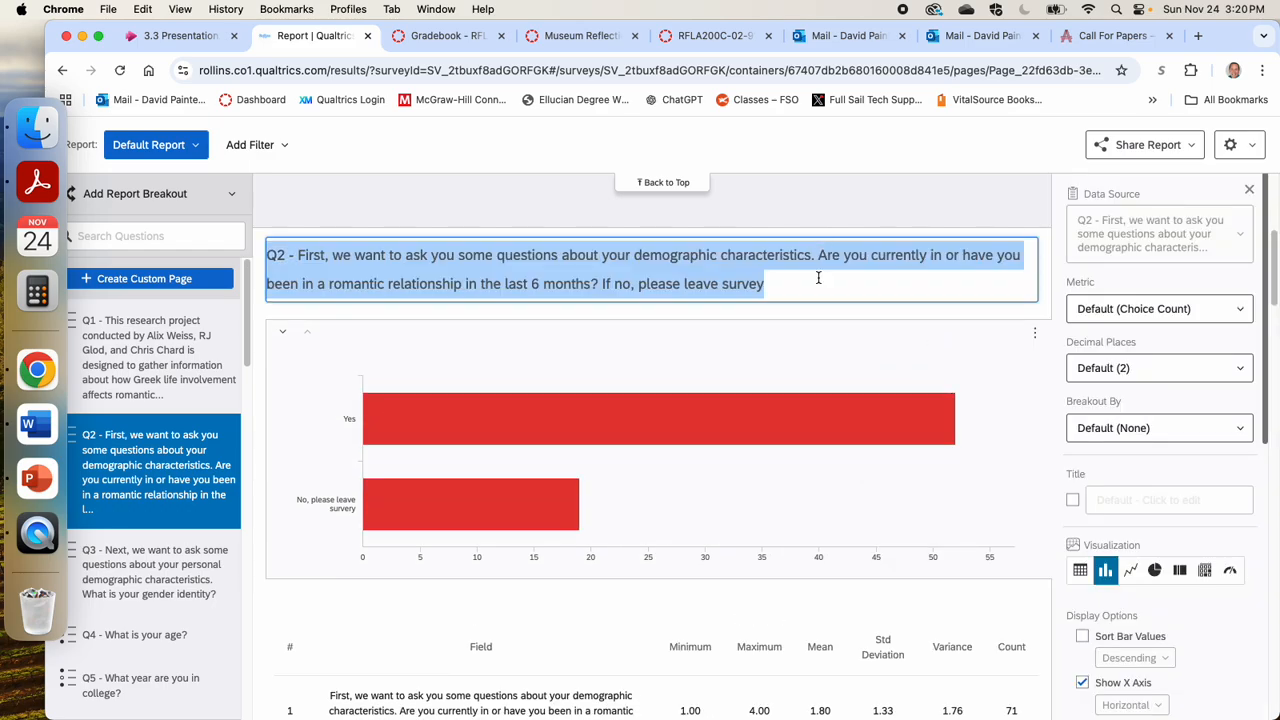
{"action": "left_click", "coordinate": [808, 289]}
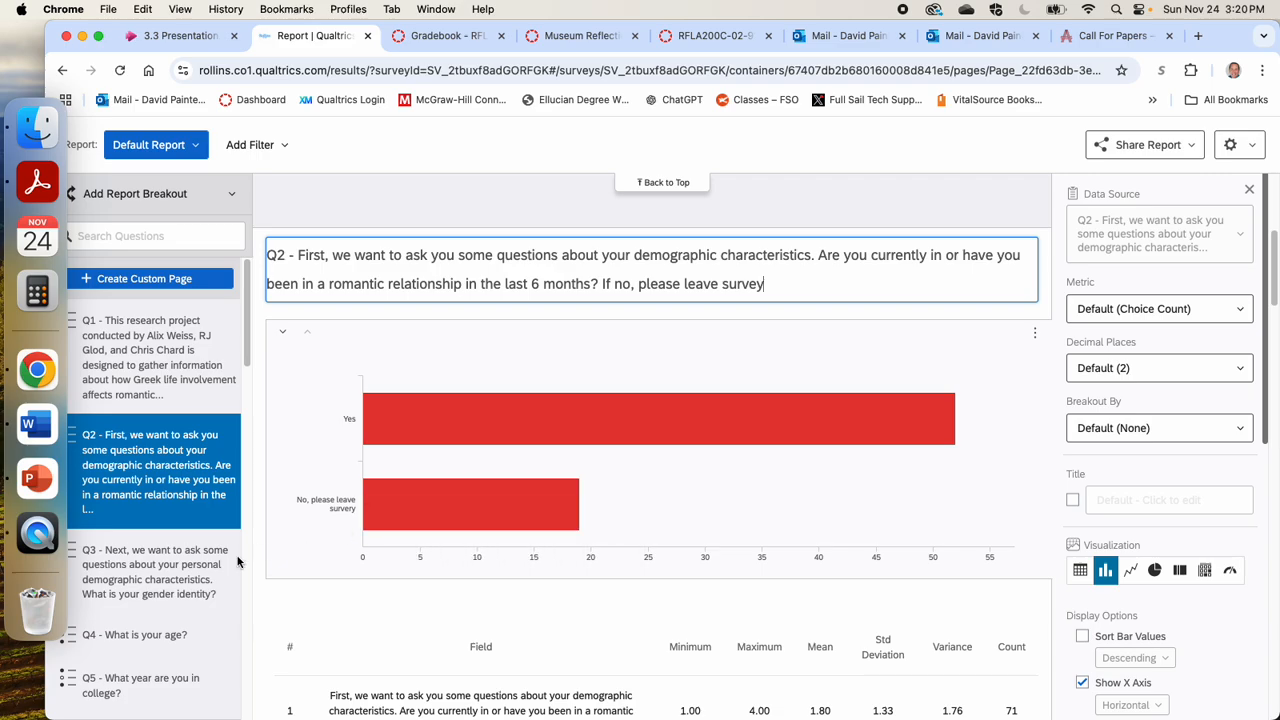
Step: Open the Q3 gender identity chart's settings and set its metric to Default (Choice Count) with Default (2) decimal places
{"action": "left_click", "coordinate": [167, 576]}
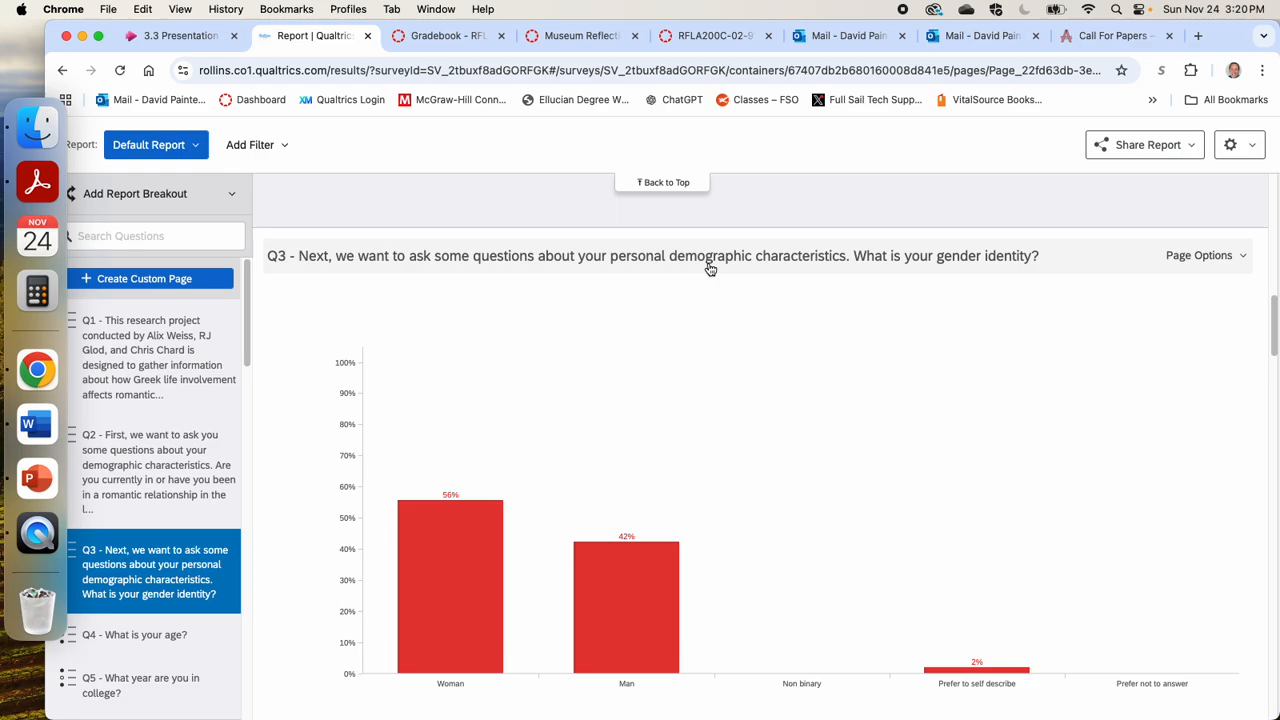
{"action": "left_click", "coordinate": [576, 452]}
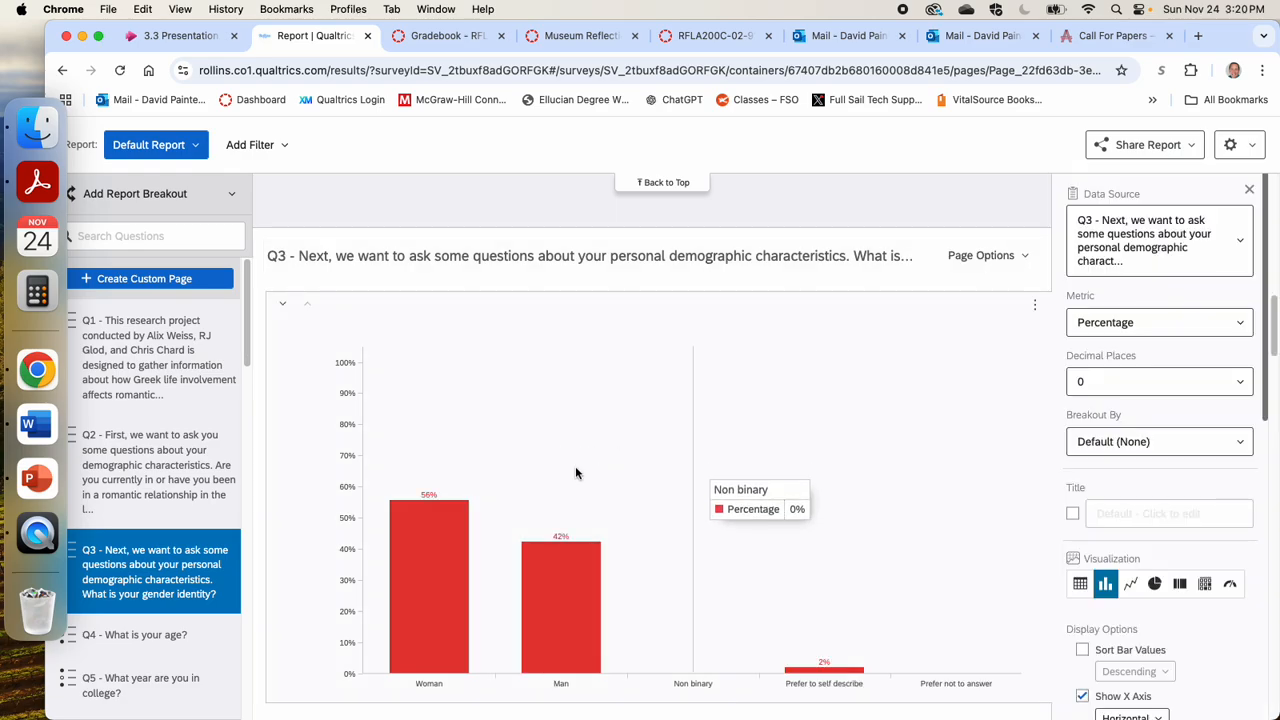
{"action": "left_click", "coordinate": [1127, 333]}
{"action": "left_click", "coordinate": [1140, 350]}
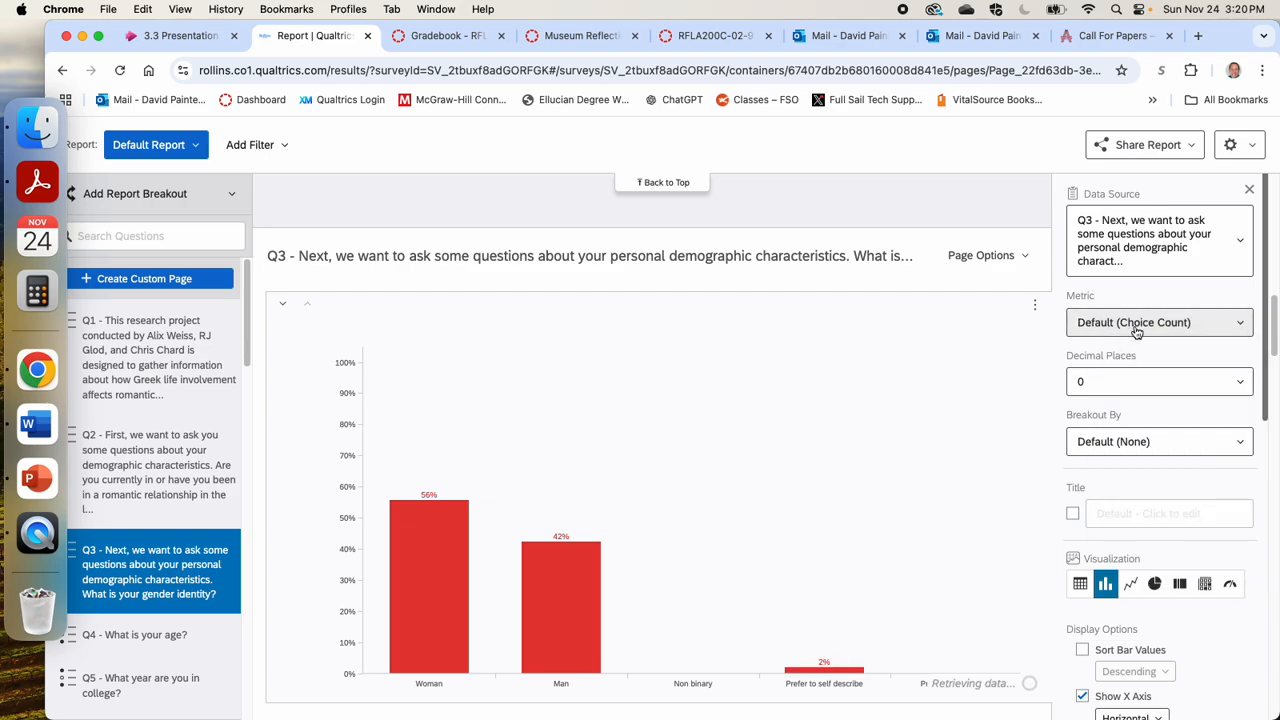
{"action": "left_click", "coordinate": [1150, 381]}
{"action": "left_click", "coordinate": [1171, 413]}
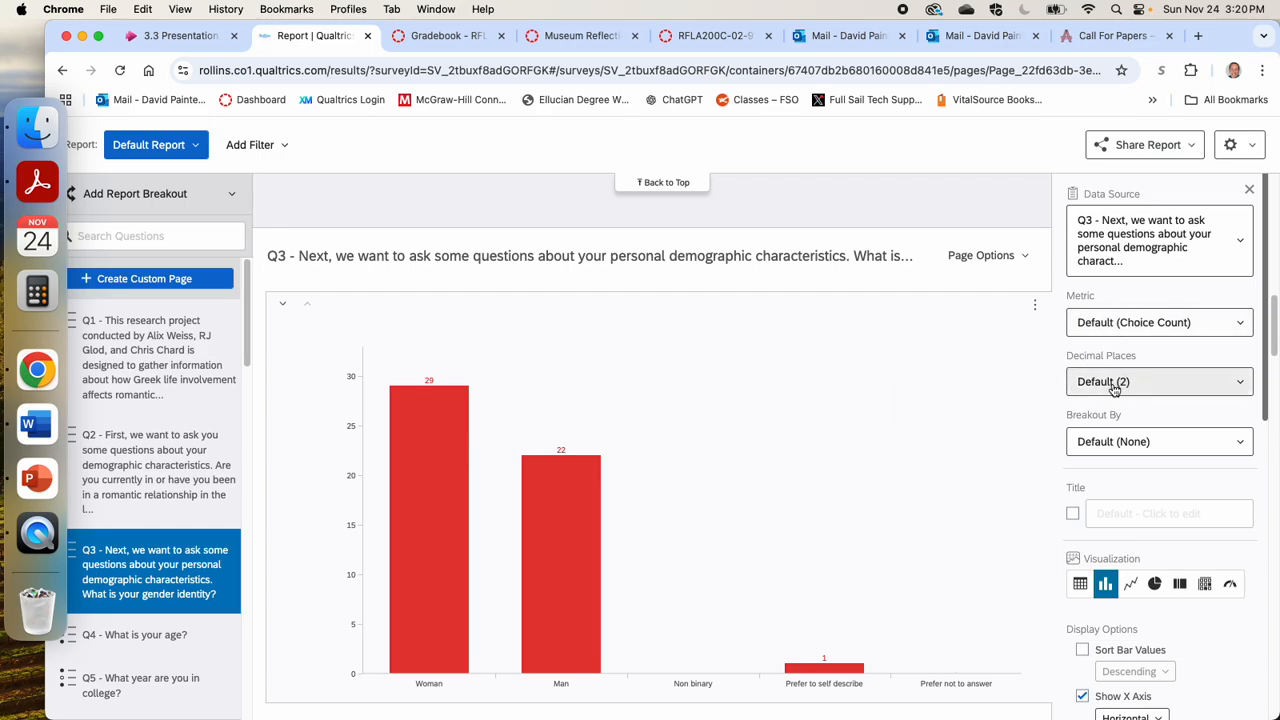
Step: Set the Q3 chart's metric to Percentage with 0 decimal places
{"action": "left_click", "coordinate": [1150, 322]}
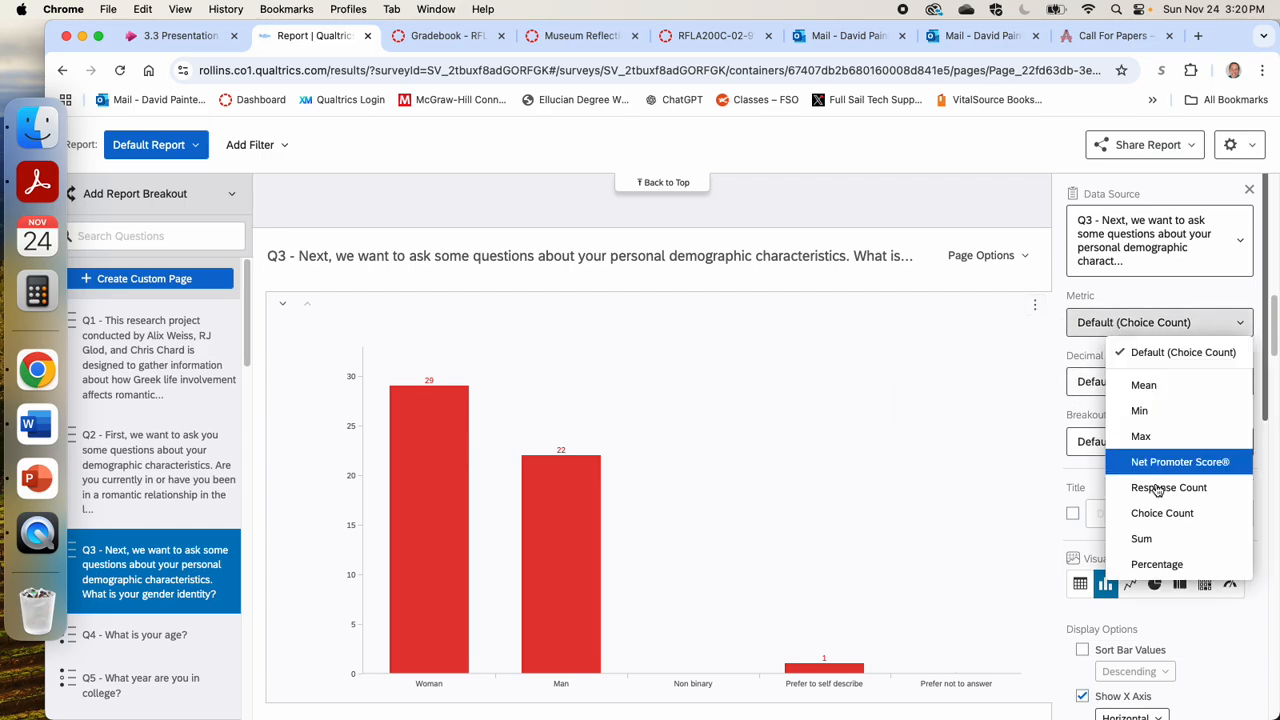
{"action": "left_click", "coordinate": [1160, 565]}
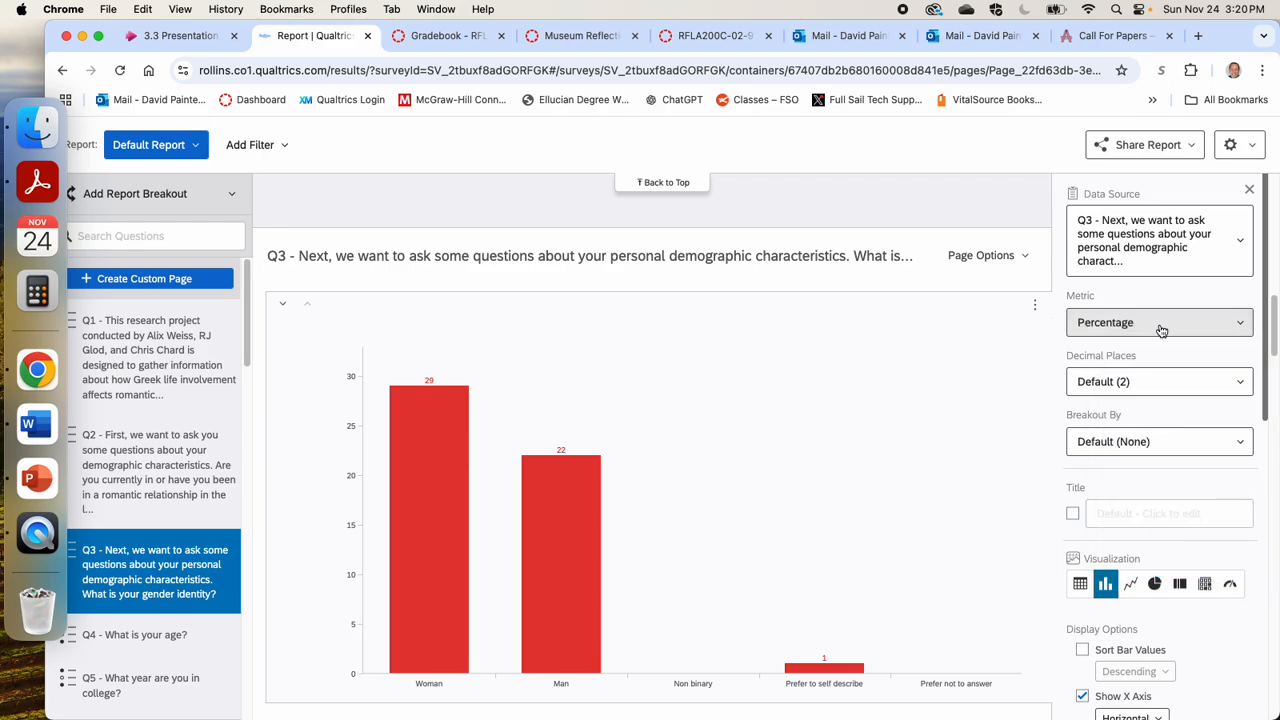
{"action": "left_click", "coordinate": [1124, 380]}
{"action": "left_click", "coordinate": [1172, 444]}
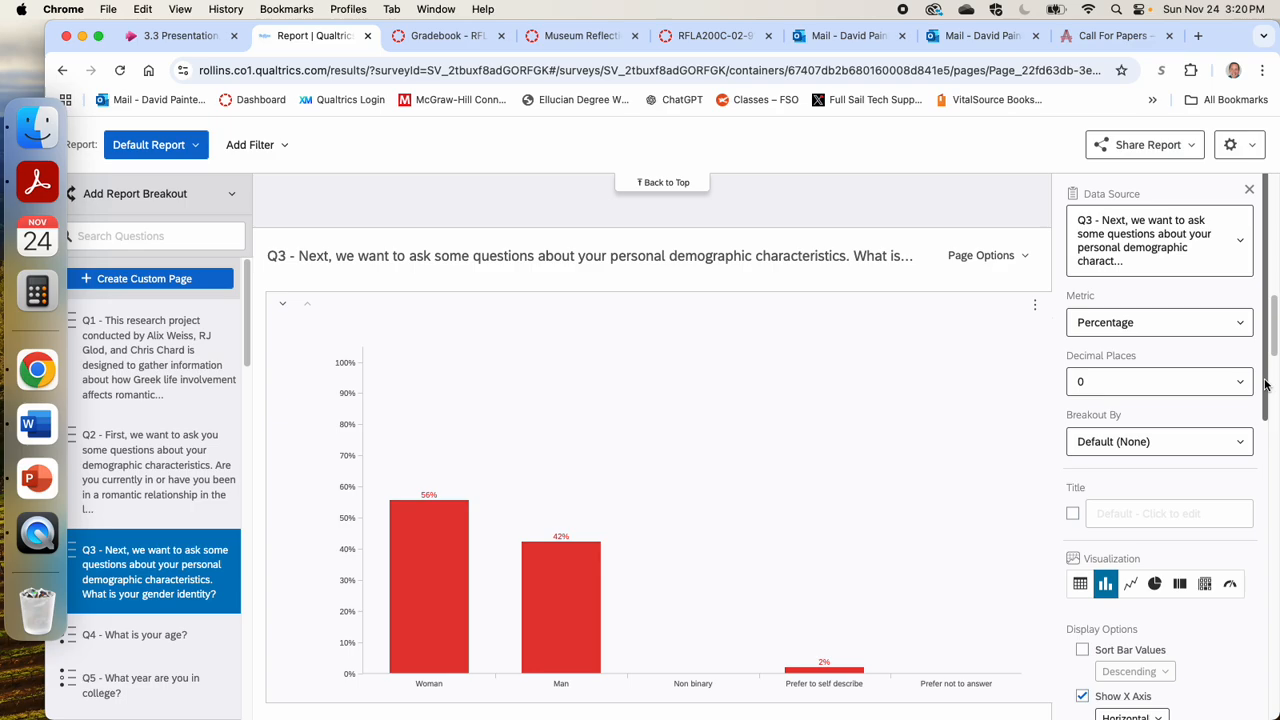
Step: Try horizontal bars on the Q3 chart and return it to vertical bars
{"action": "scroll", "coordinate": [1228, 632], "scroll_direction": "down", "scroll_amount": 5}
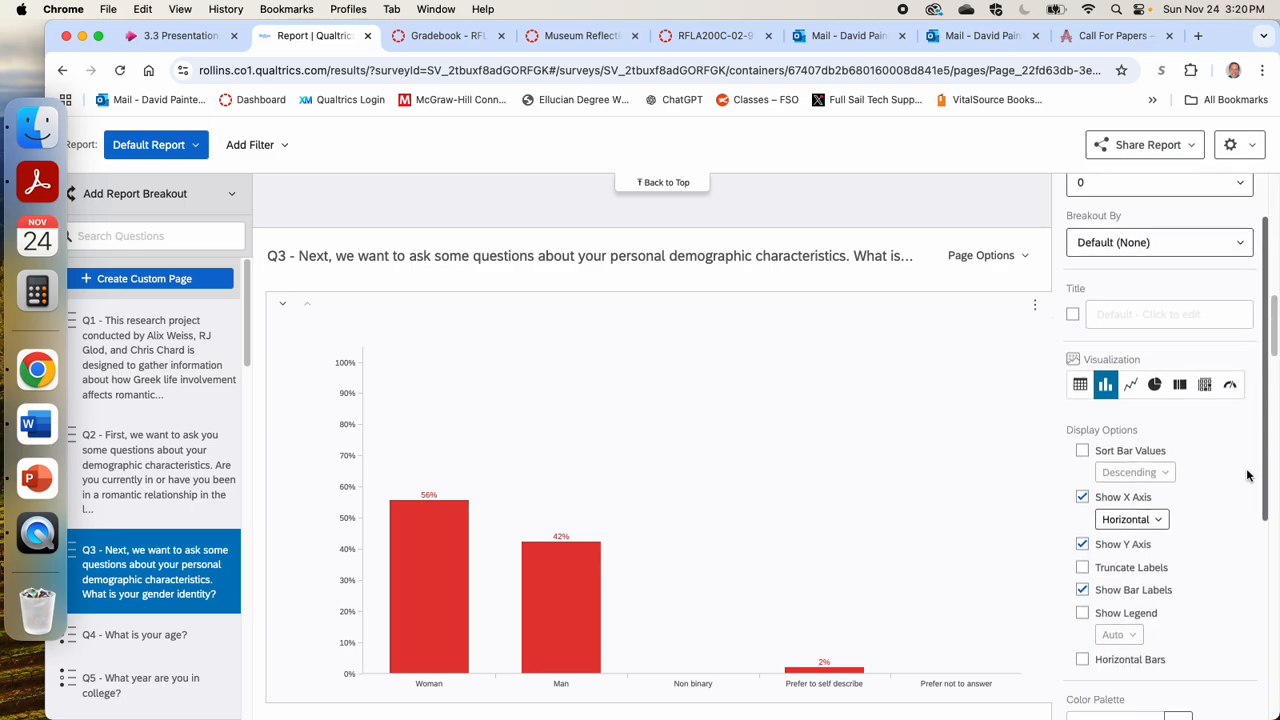
{"action": "scroll", "coordinate": [1227, 632], "scroll_direction": "down", "scroll_amount": 2}
{"action": "scroll", "coordinate": [1221, 606], "scroll_direction": "up", "scroll_amount": 2}
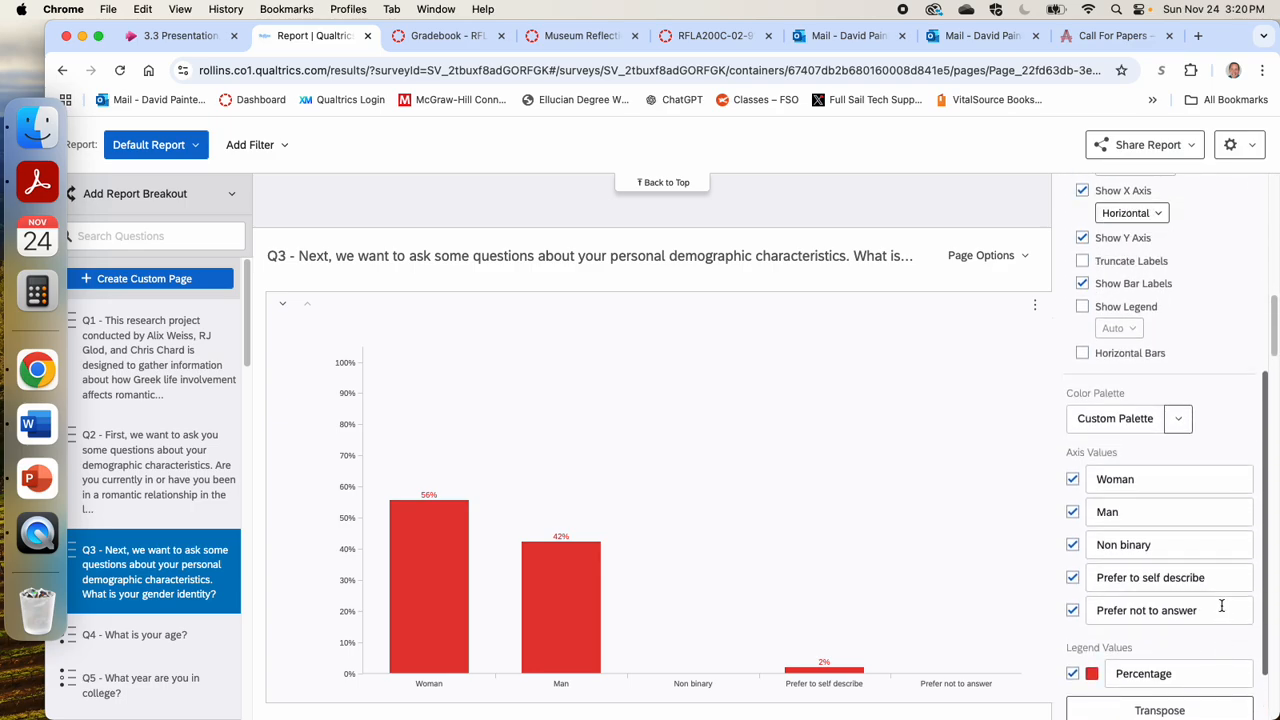
{"action": "left_click", "coordinate": [1083, 354]}
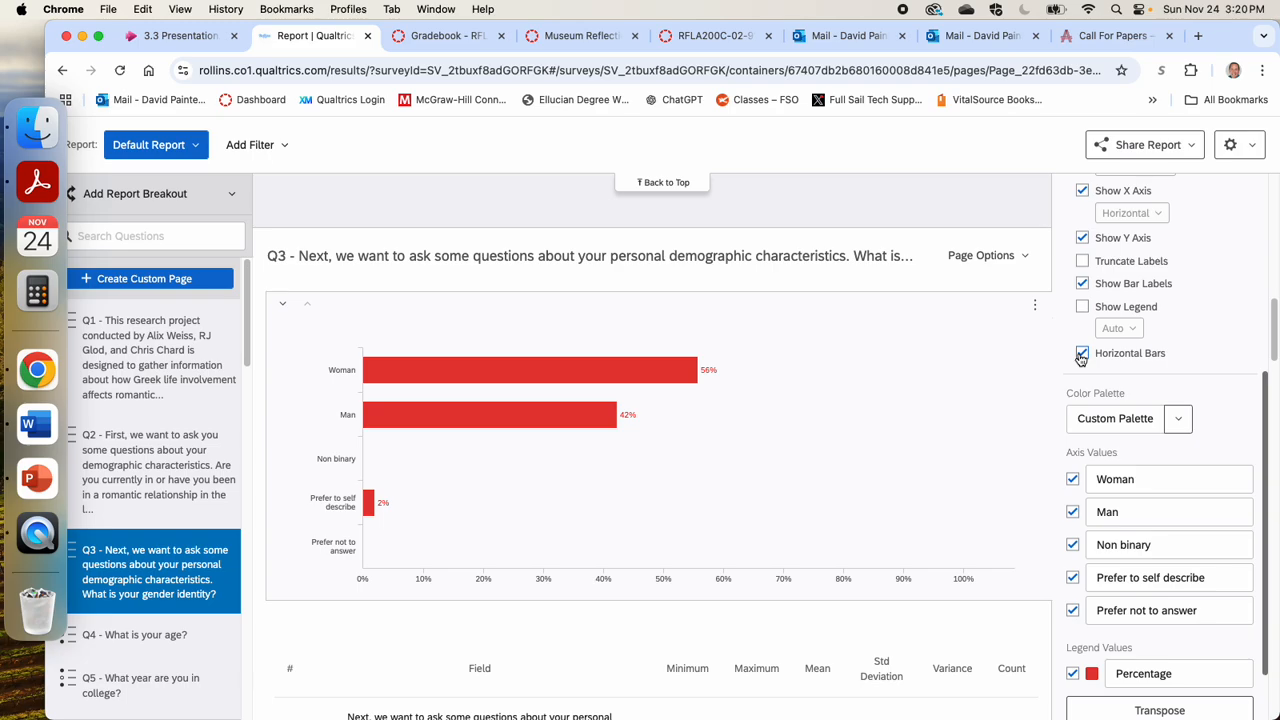
{"action": "left_click", "coordinate": [1082, 355]}
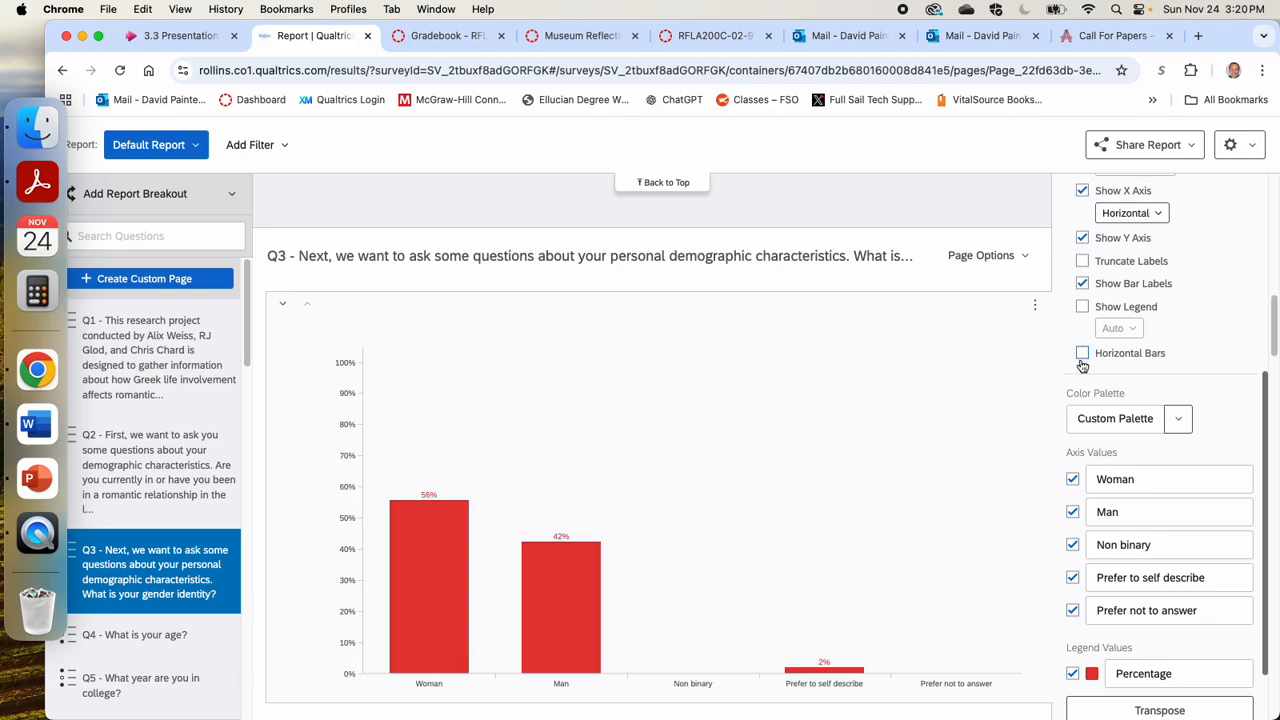
Step: Show the legend on the Q3 bar chart and change its visualization to a pie chart
{"action": "left_click", "coordinate": [1084, 308]}
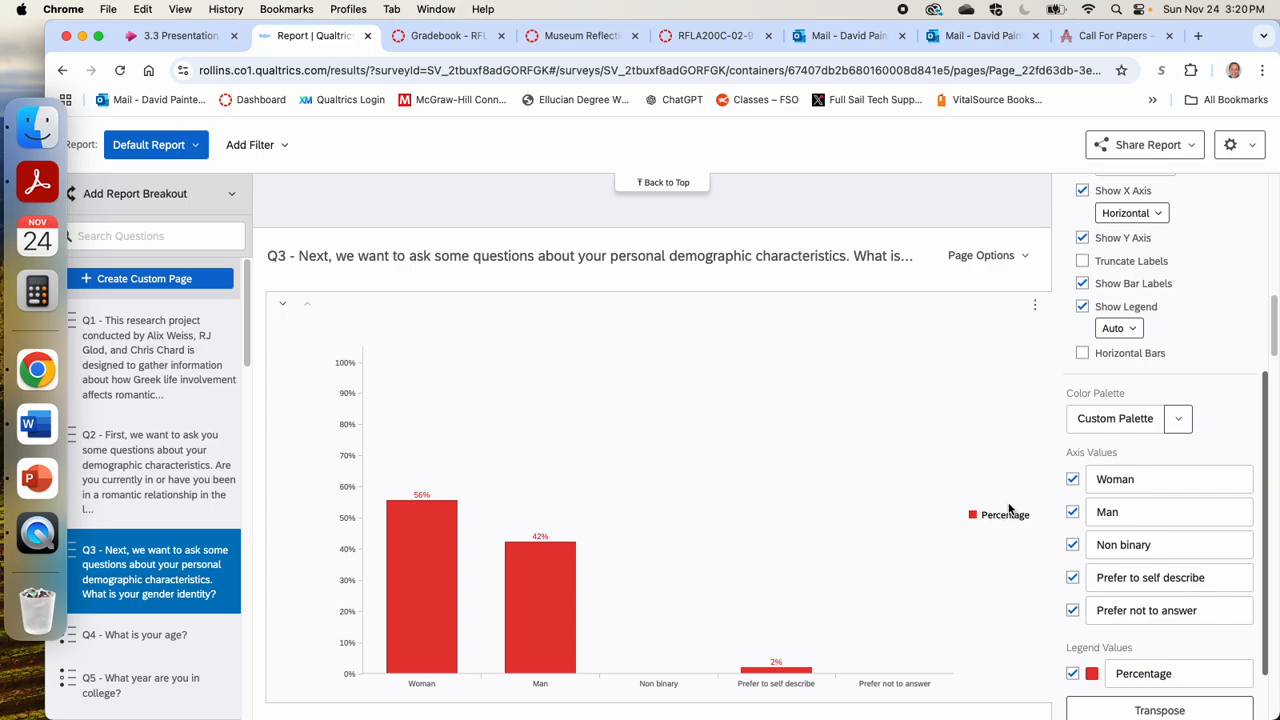
{"action": "left_click", "coordinate": [1084, 284]}
{"action": "left_click_drag", "start_coordinate": [1263, 405], "coordinate": [1271, 240]}
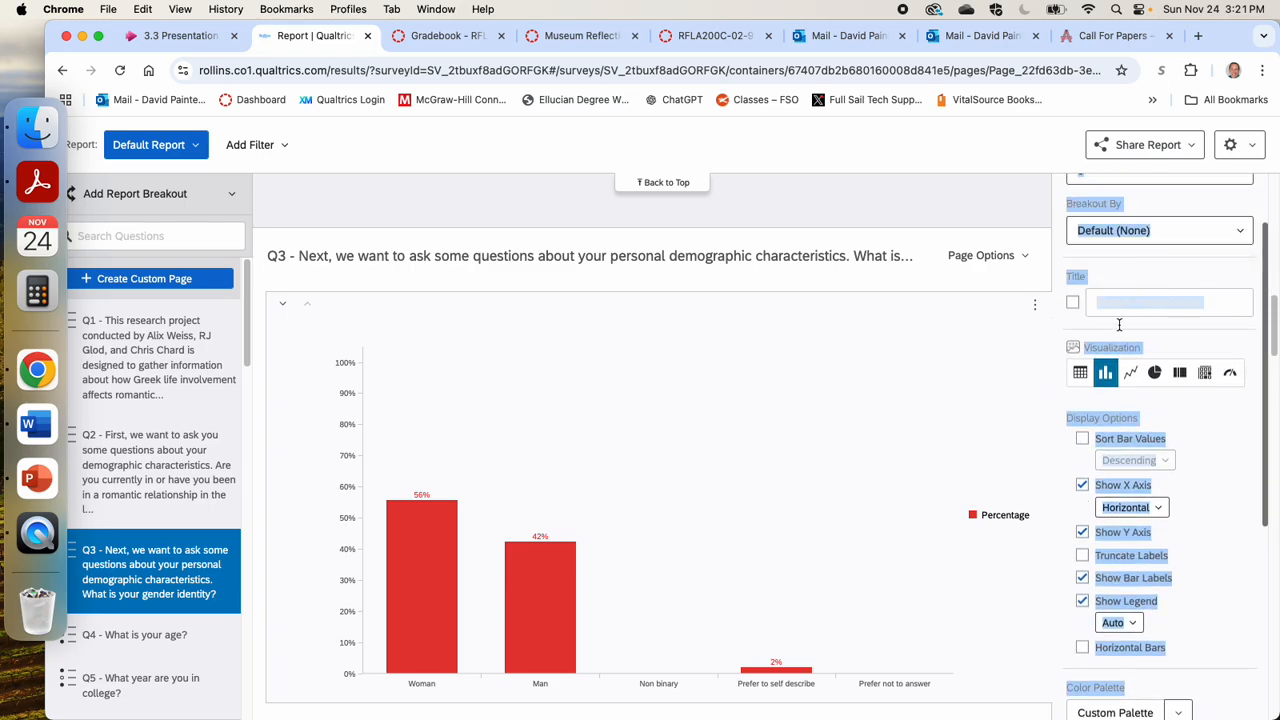
{"action": "left_click", "coordinate": [1154, 375]}
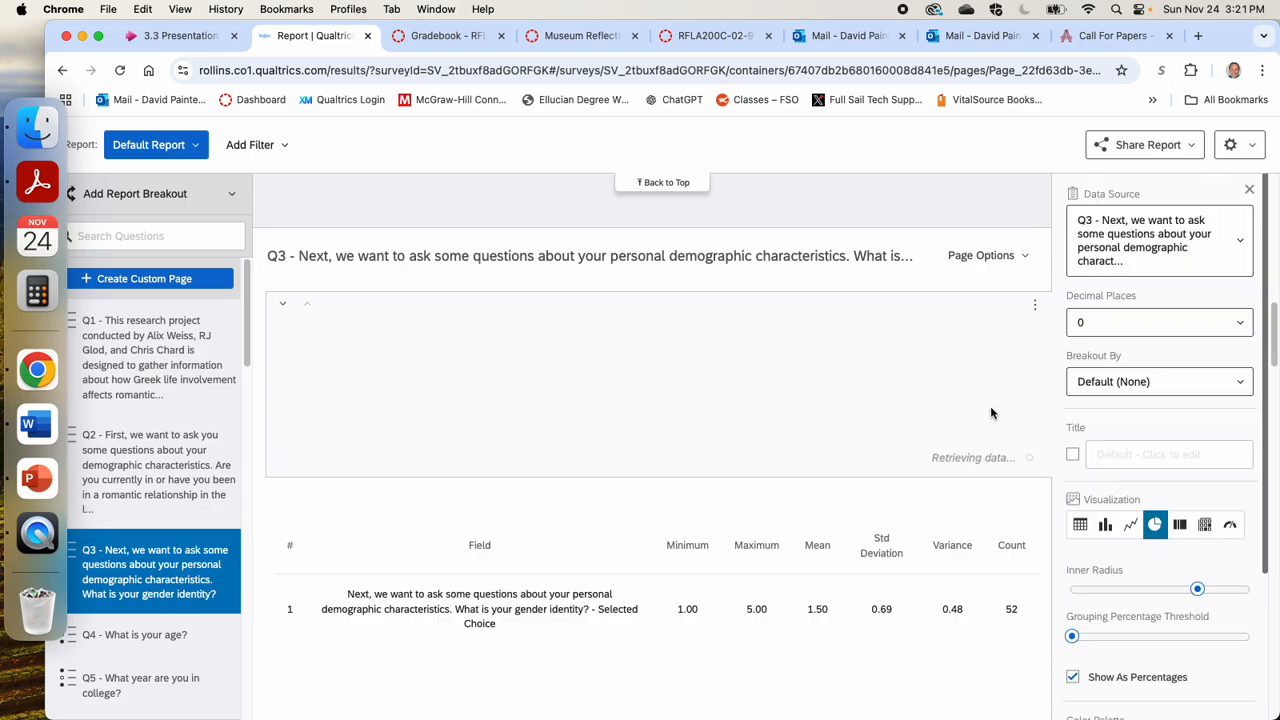
{"action": "left_click", "coordinate": [1155, 535]}
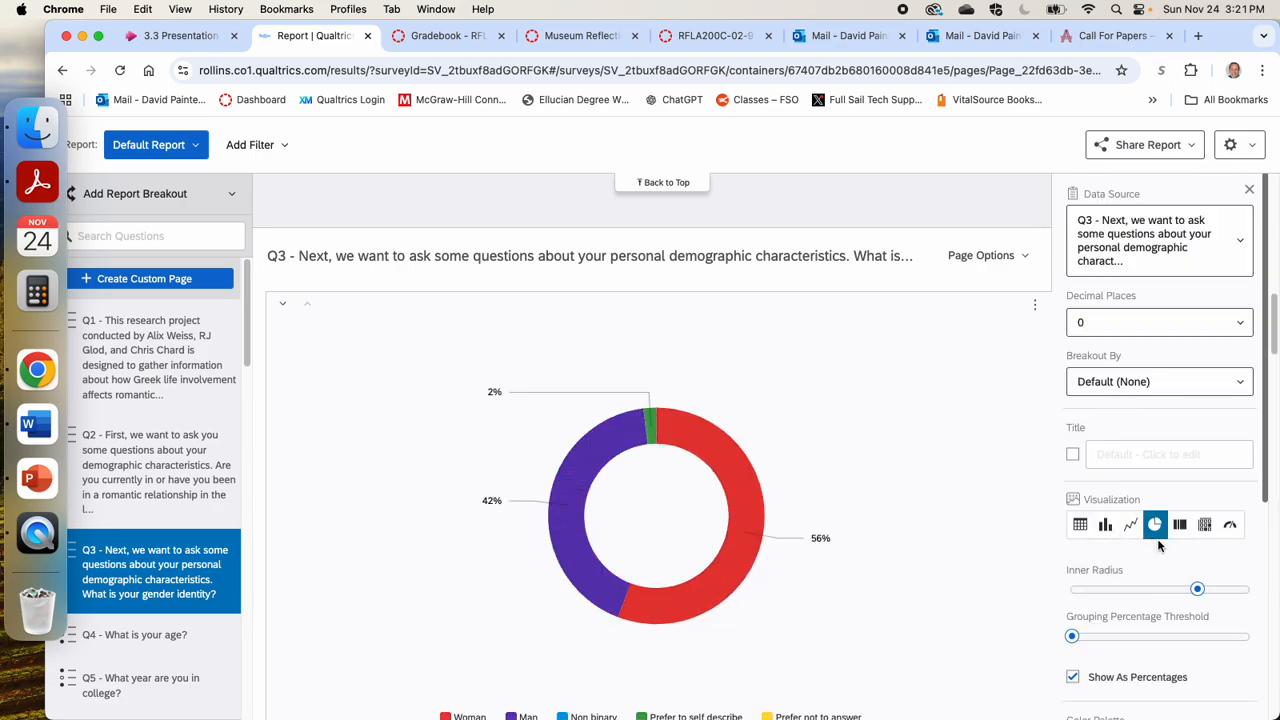
{"action": "scroll", "coordinate": [800, 440], "scroll_direction": "down", "scroll_amount": 3}
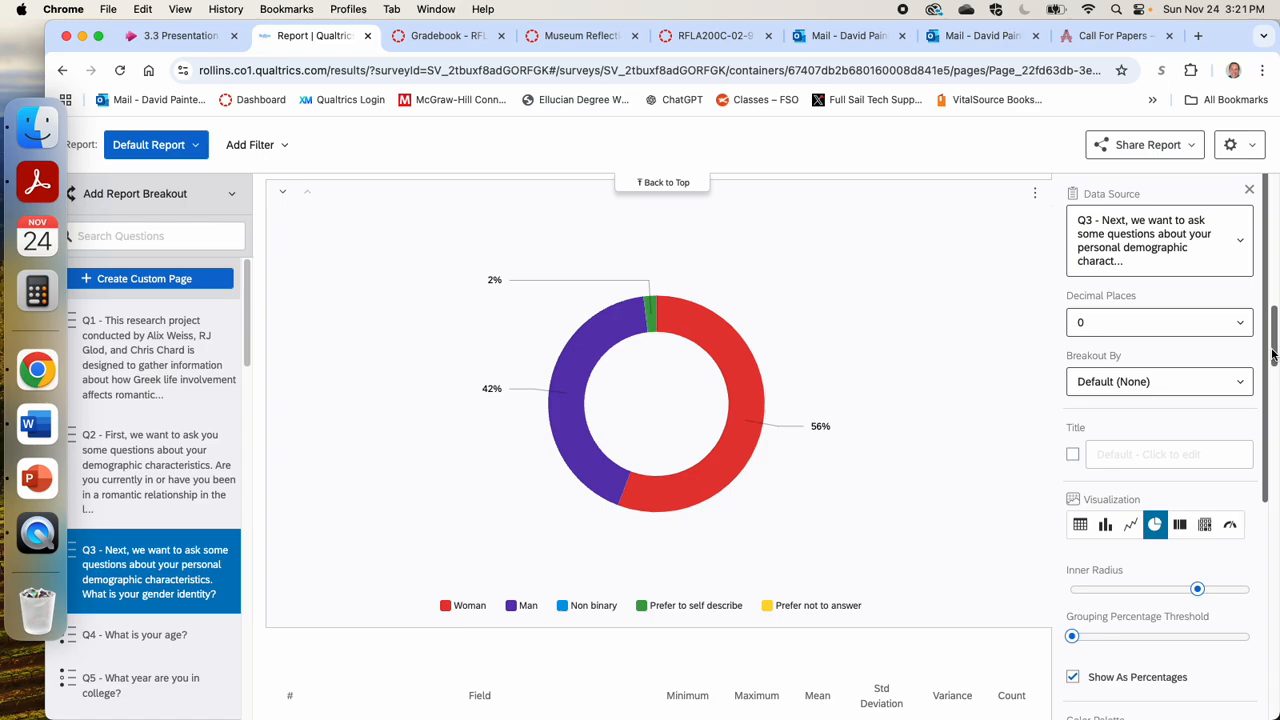
Step: Open the Q4 age chart's settings and set its metric to Percentage with 0 decimal places
{"action": "left_click", "coordinate": [145, 637]}
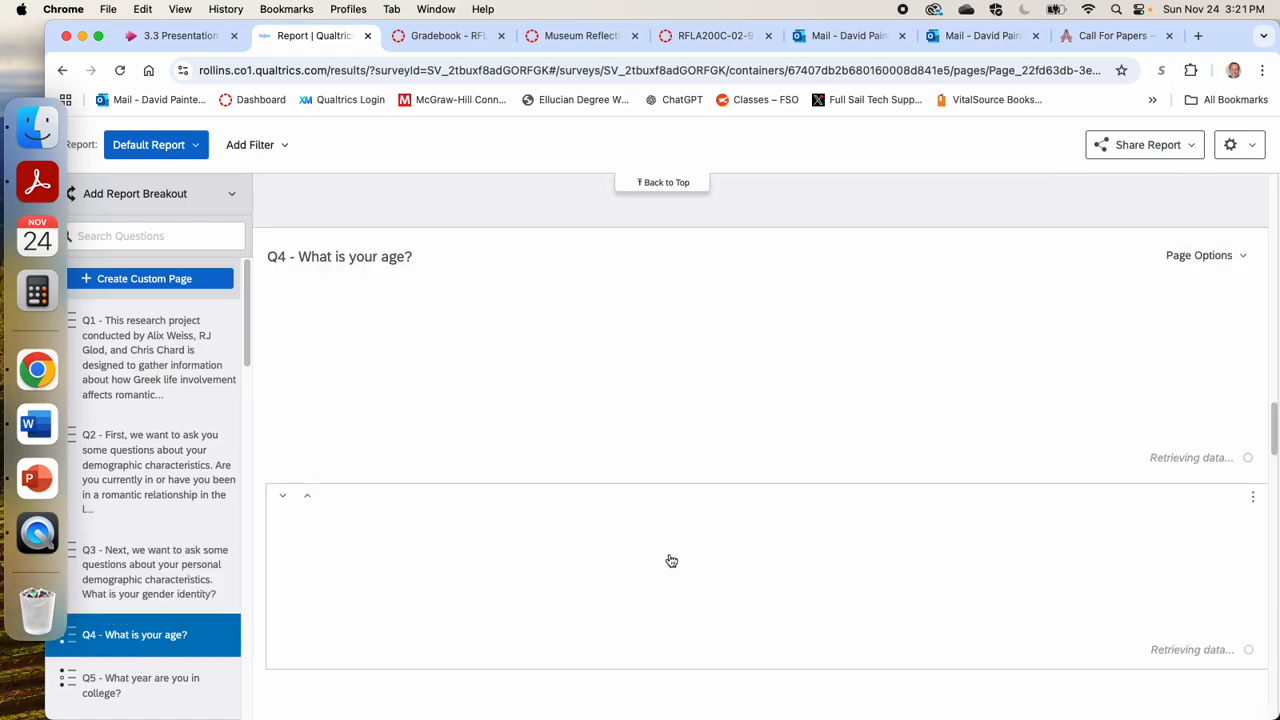
{"action": "left_click", "coordinate": [674, 482]}
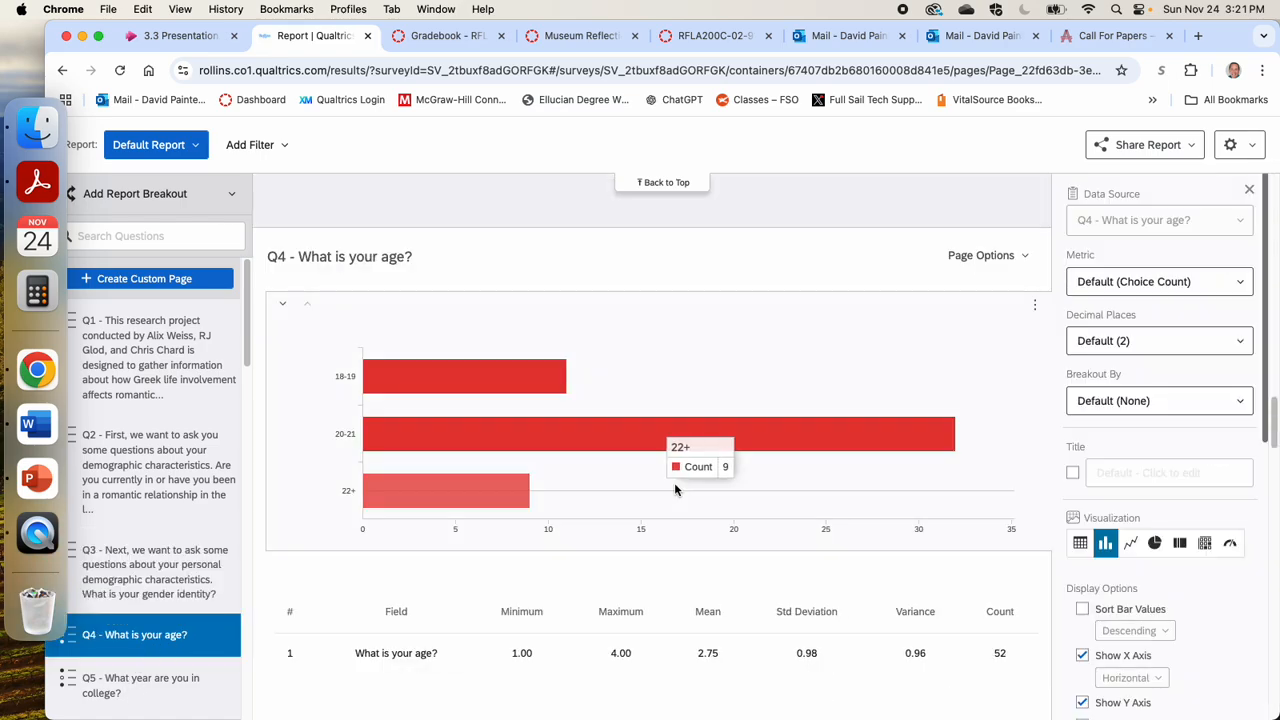
{"action": "left_click", "coordinate": [1141, 285]}
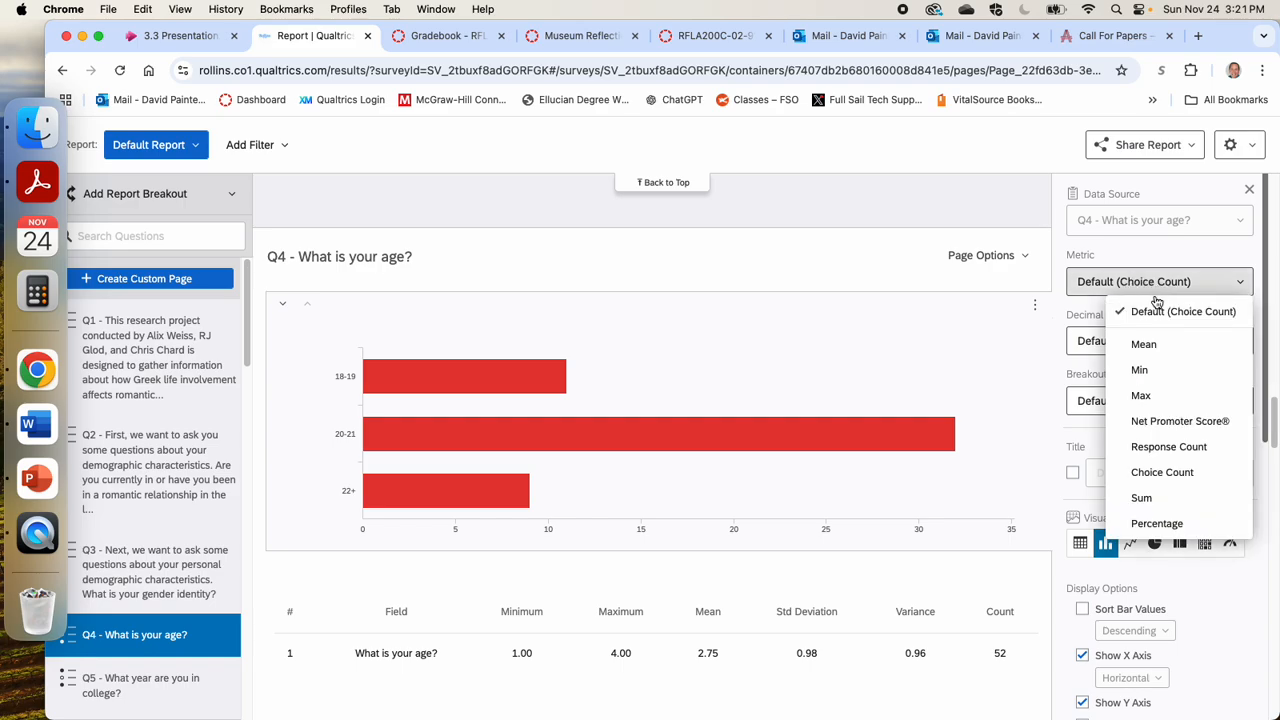
{"action": "left_click", "coordinate": [1157, 523]}
{"action": "left_click", "coordinate": [1108, 341]}
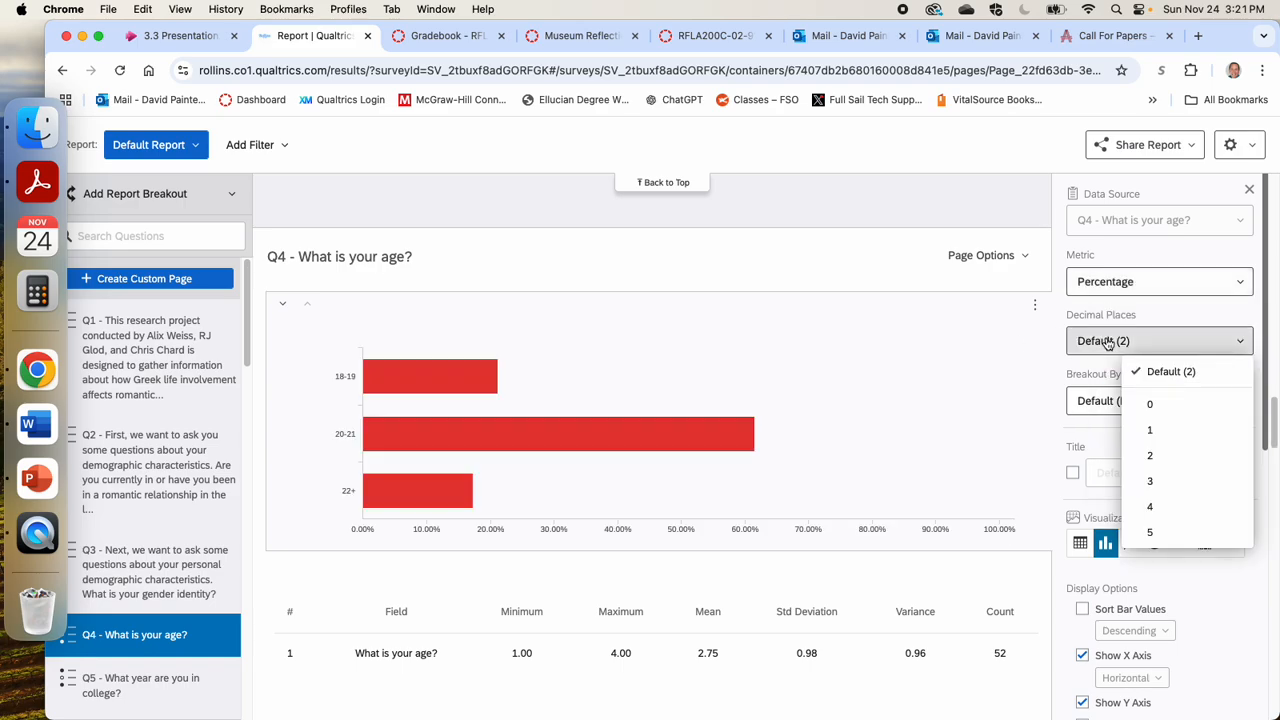
{"action": "left_click", "coordinate": [1150, 404]}
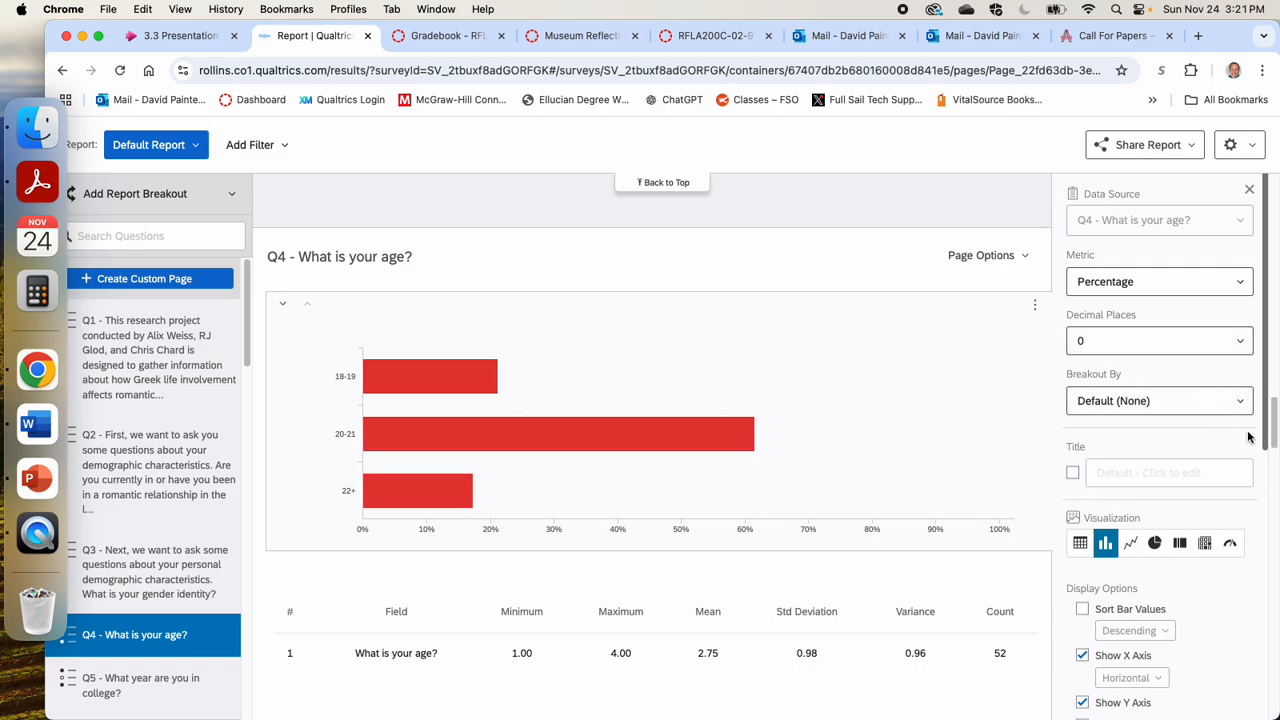
Step: Change the Q4 age chart to vertical bars and show its legend and bar labels
{"action": "left_click_drag", "start_coordinate": [1263, 437], "coordinate": [1249, 595]}
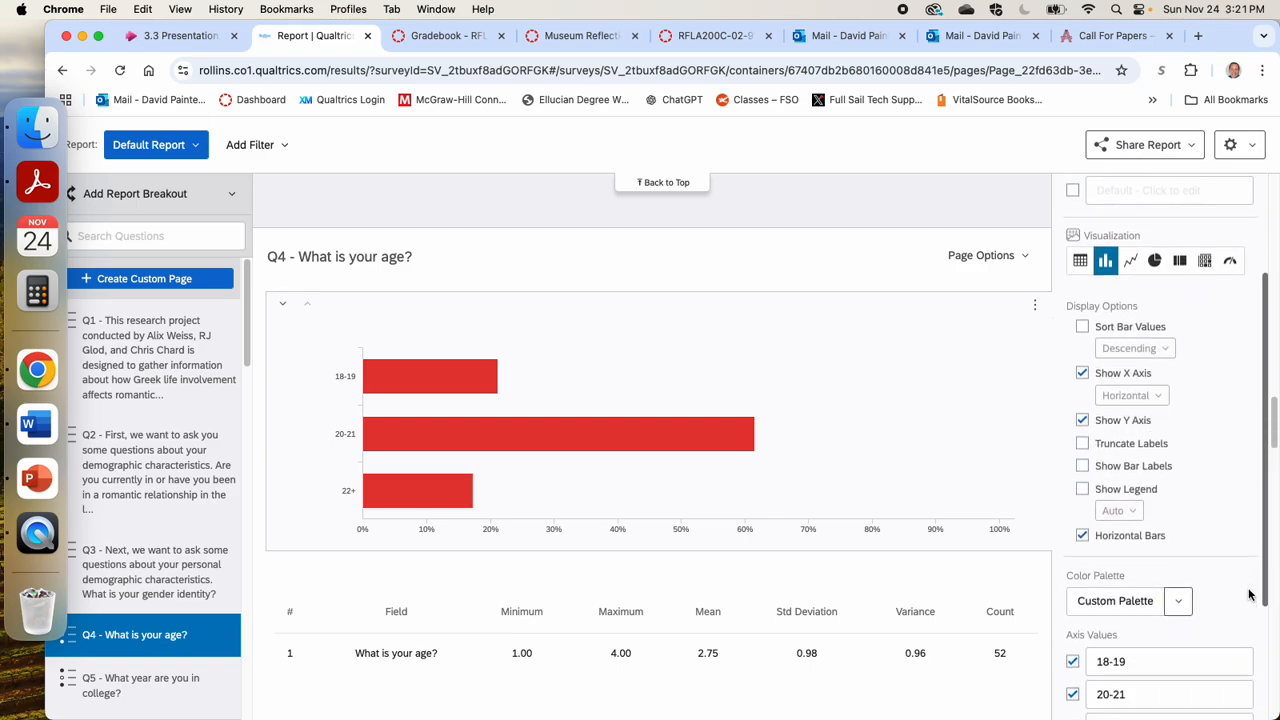
{"action": "left_click", "coordinate": [1082, 536]}
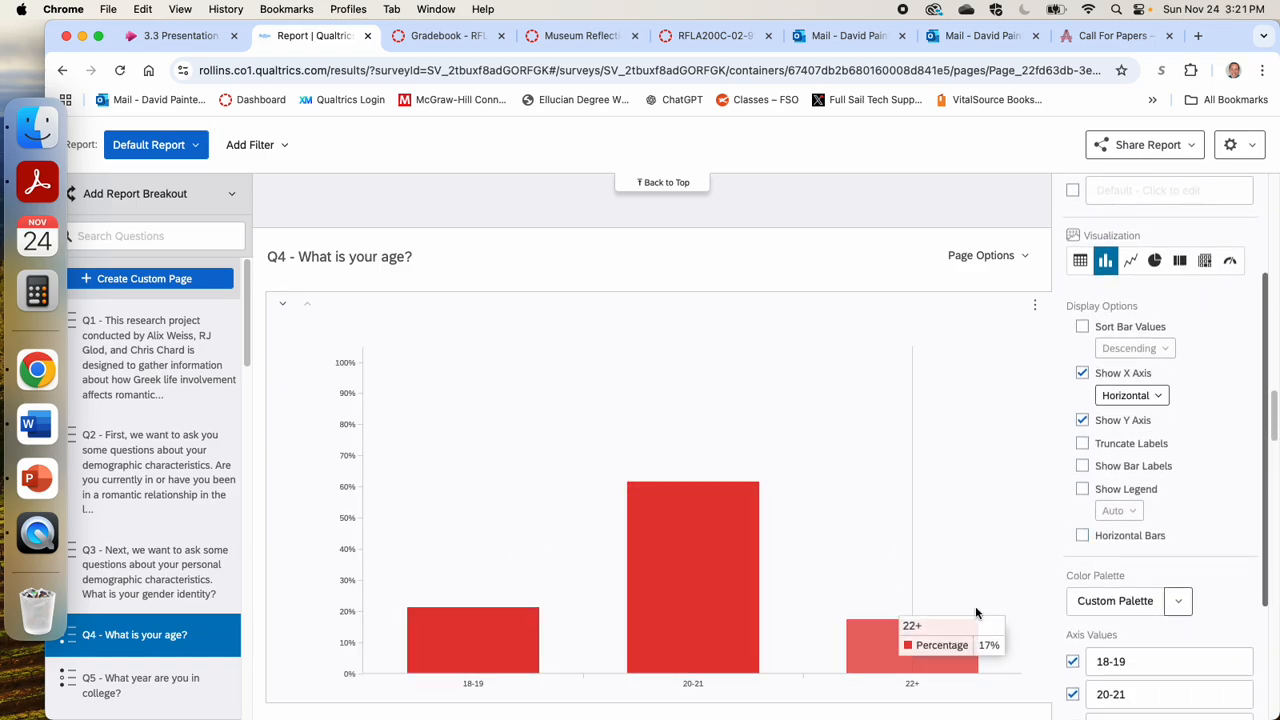
{"action": "left_click", "coordinate": [1083, 489]}
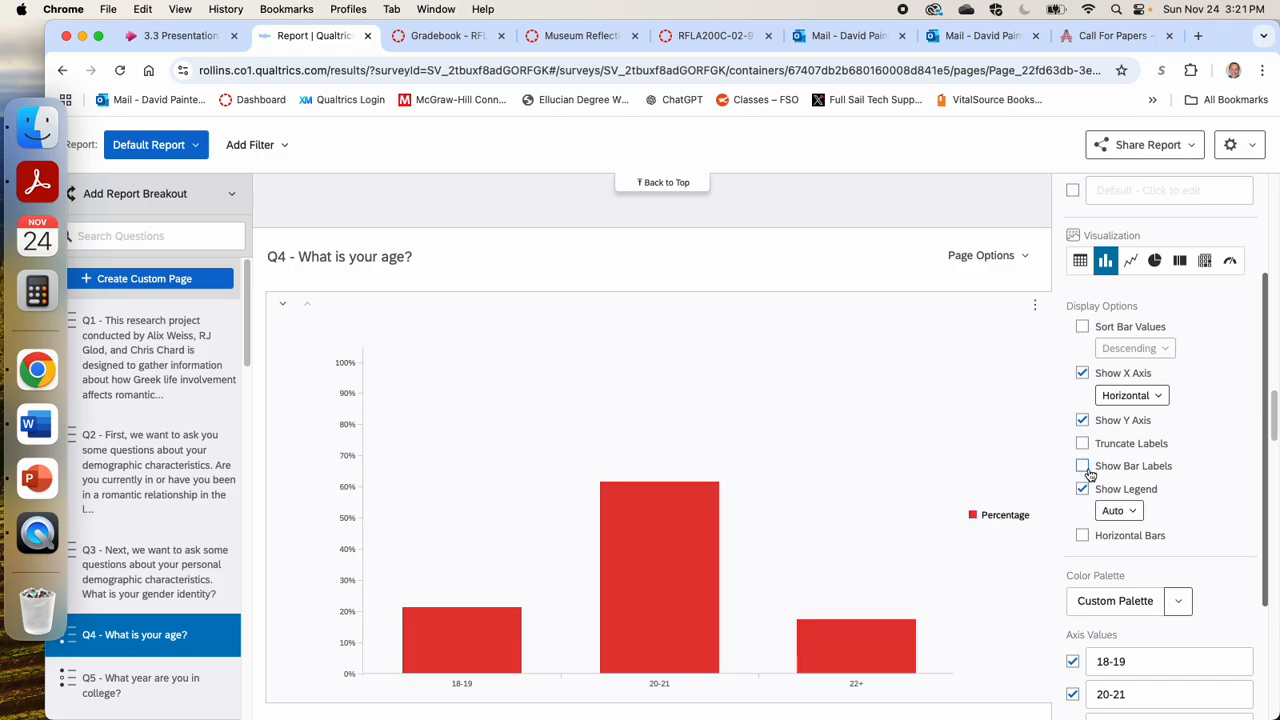
{"action": "left_click", "coordinate": [1085, 468]}
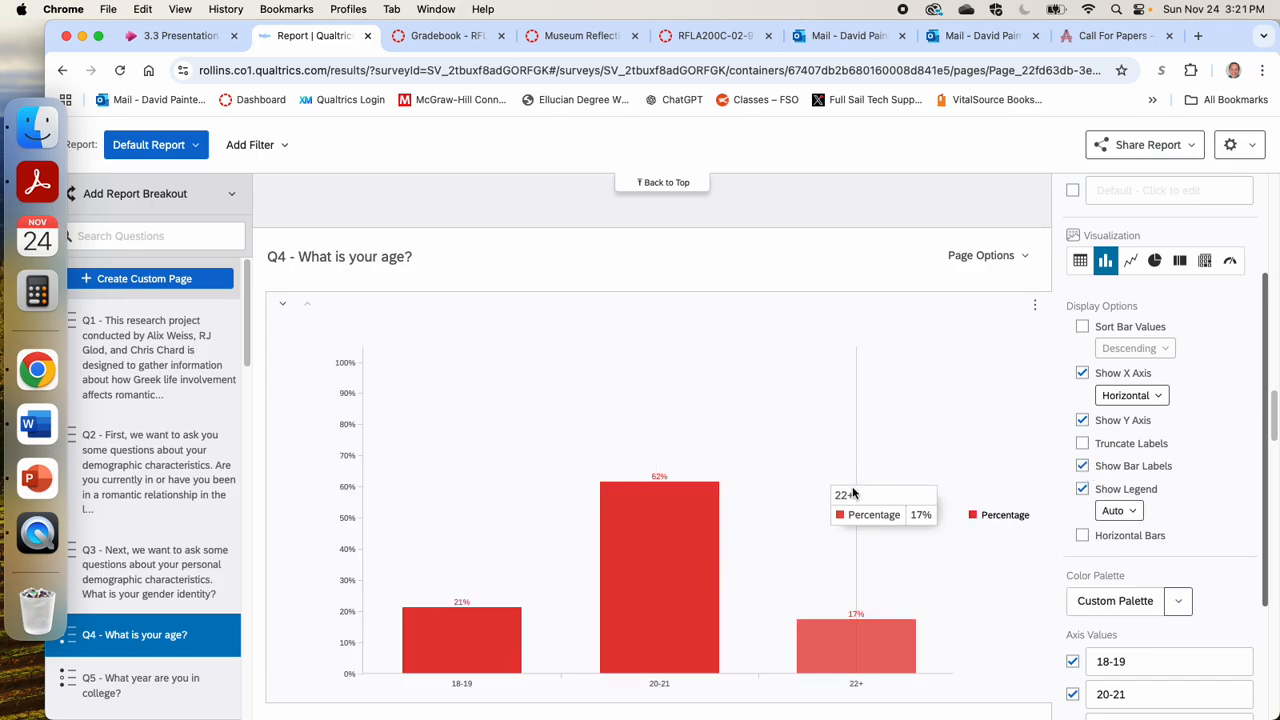
Step: Turn on label truncation for the Q4 age chart, nudge the truncation amount, and toggle the Y axis off and on
{"action": "left_click", "coordinate": [1080, 446]}
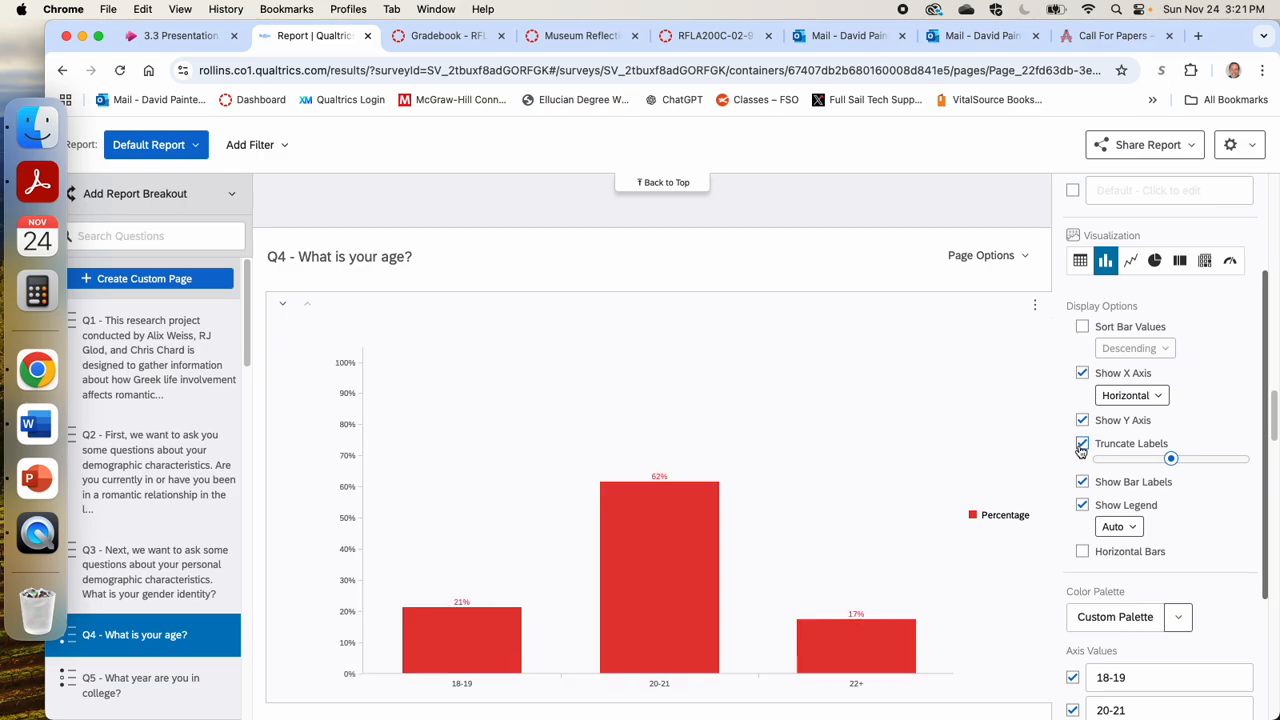
{"action": "left_click", "coordinate": [1081, 446]}
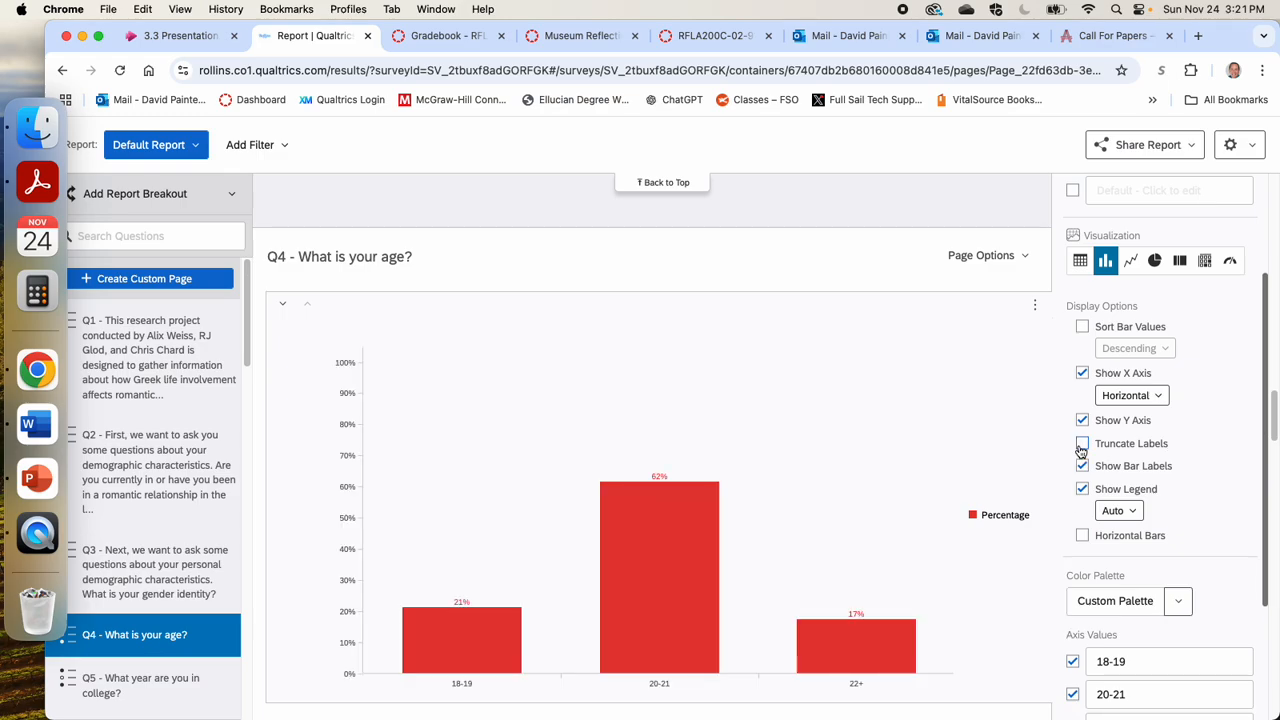
{"action": "left_click", "coordinate": [1081, 446]}
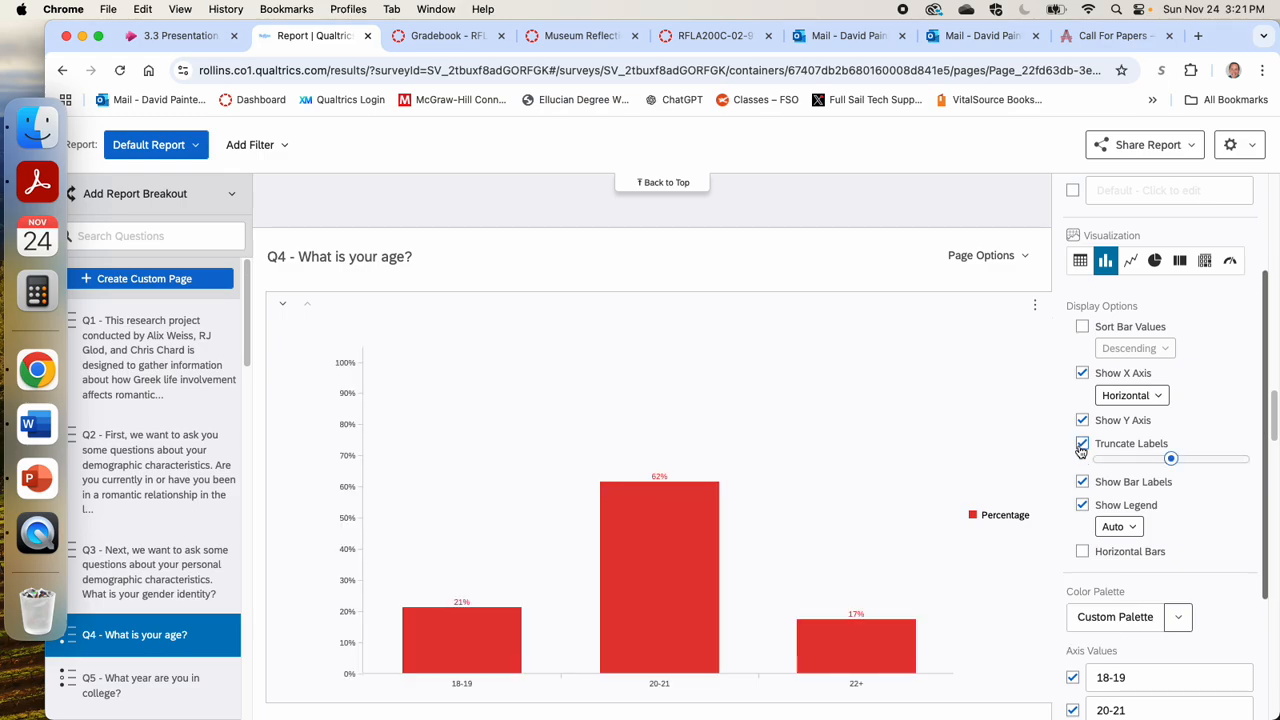
{"action": "mouse_move", "coordinate": [1171, 461]}
{"action": "mouse_move", "coordinate": [1171, 461]}
{"action": "left_mouse_down"}
{"action": "mouse_move", "coordinate": [1243, 462]}
{"action": "mouse_move", "coordinate": [1166, 460]}
{"action": "left_mouse_up"}
{"action": "left_click", "coordinate": [1082, 421]}
{"action": "left_click", "coordinate": [1082, 421]}
Step: Open the Q5 college-year chart's settings and set its metric to Percentage with 0 decimal places
{"action": "left_click", "coordinate": [151, 684]}
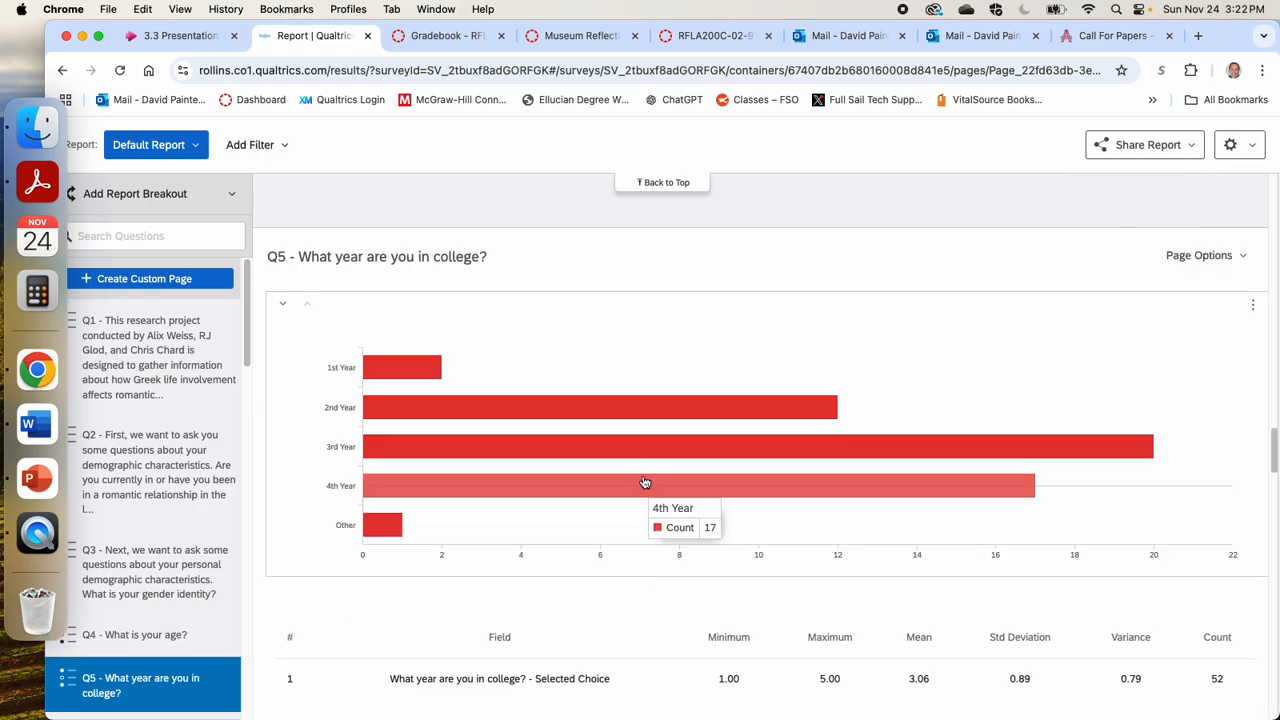
{"action": "left_click", "coordinate": [630, 462]}
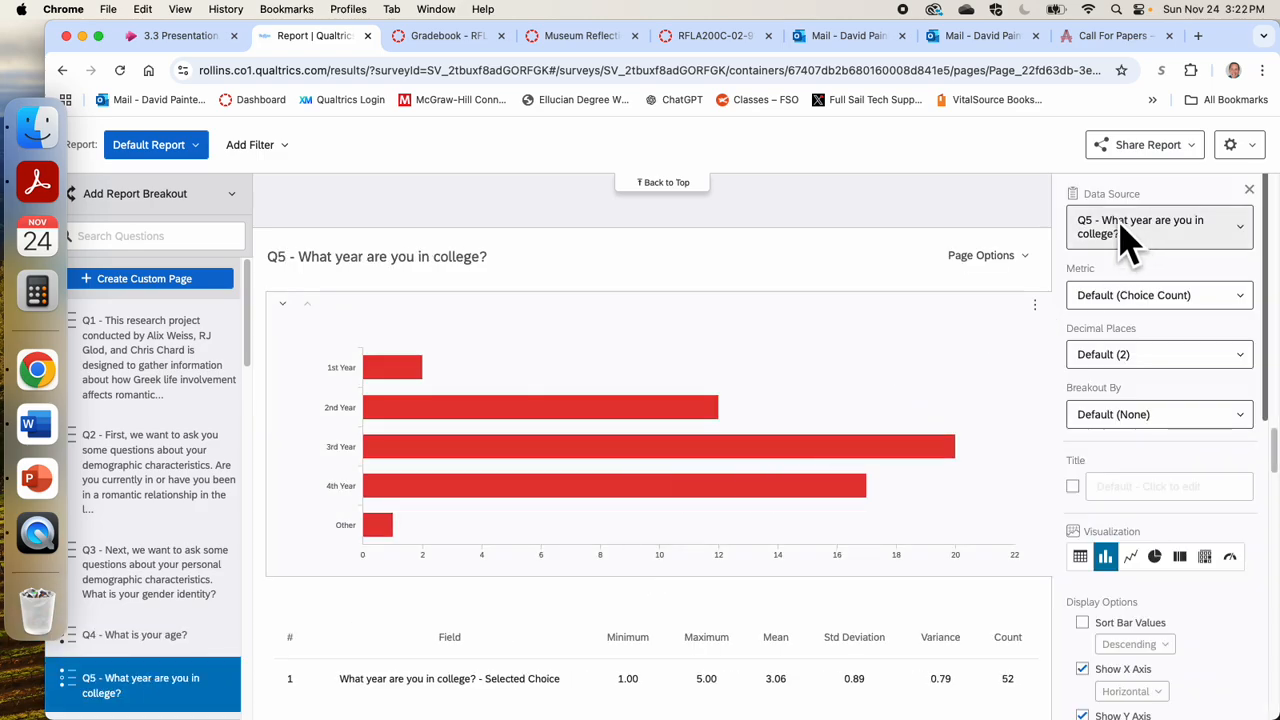
{"action": "left_click", "coordinate": [1103, 295]}
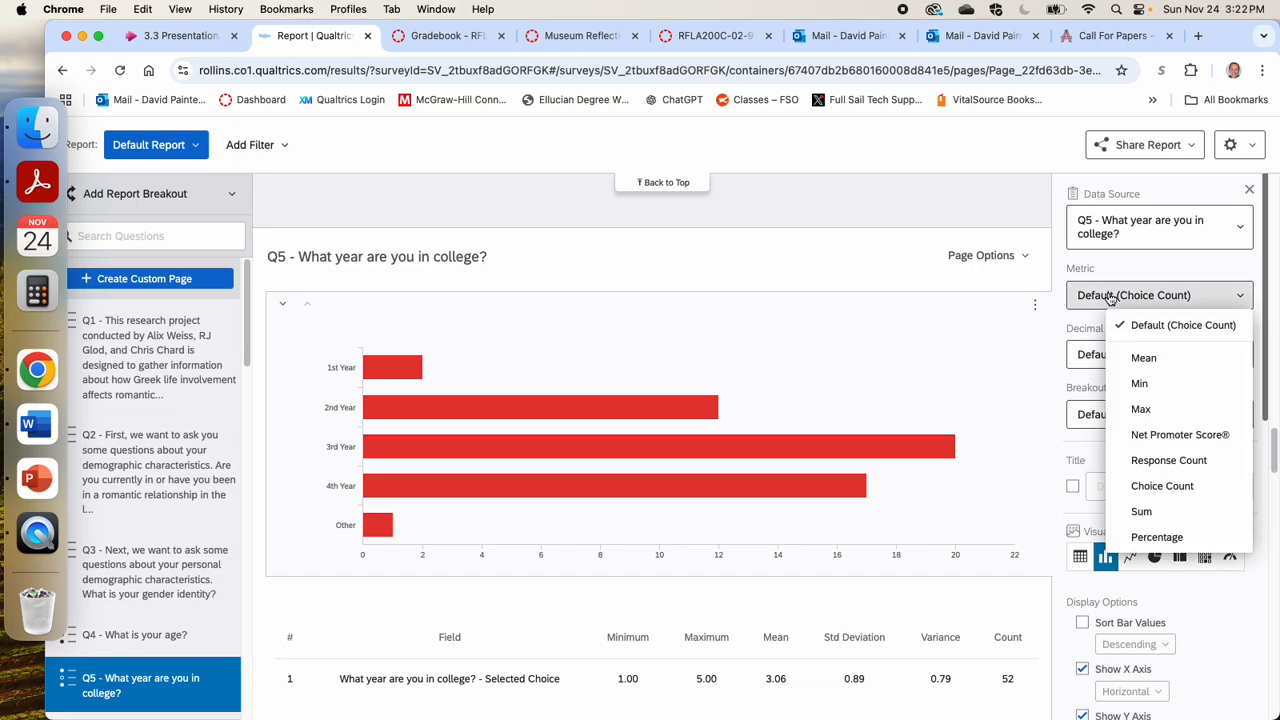
{"action": "left_click", "coordinate": [1156, 537]}
{"action": "left_click", "coordinate": [1140, 354]}
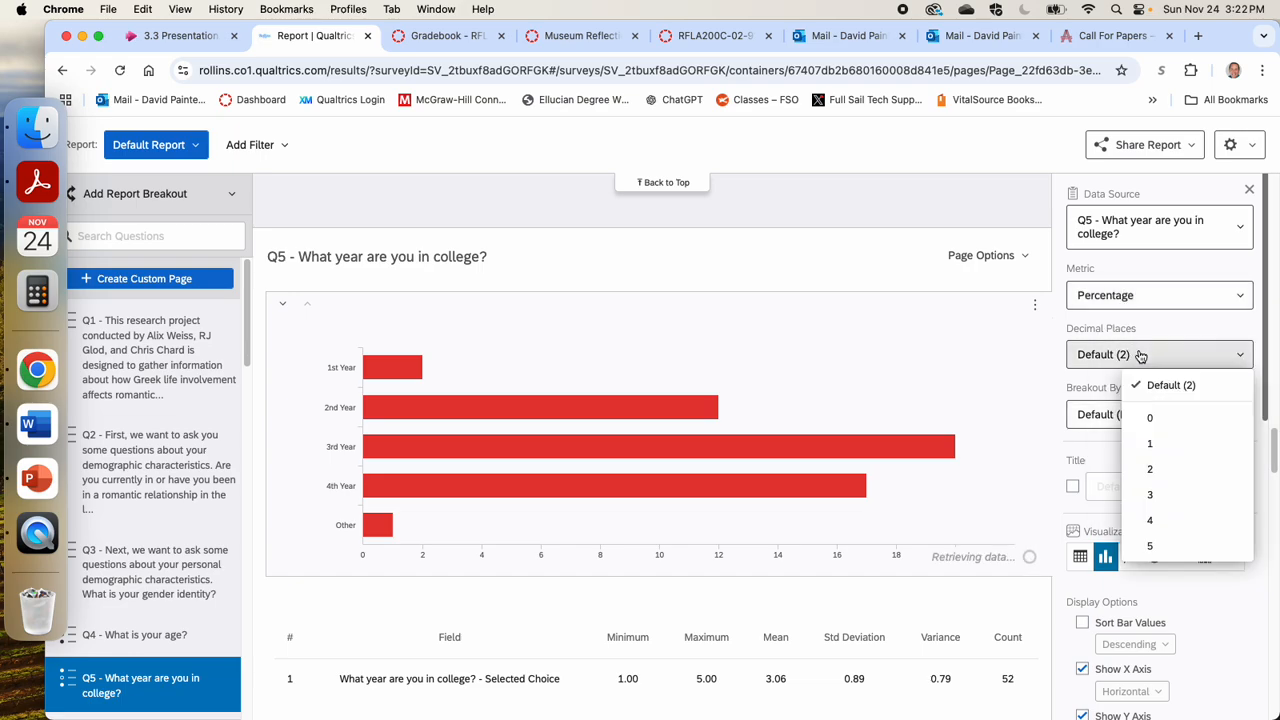
{"action": "left_click", "coordinate": [1165, 416]}
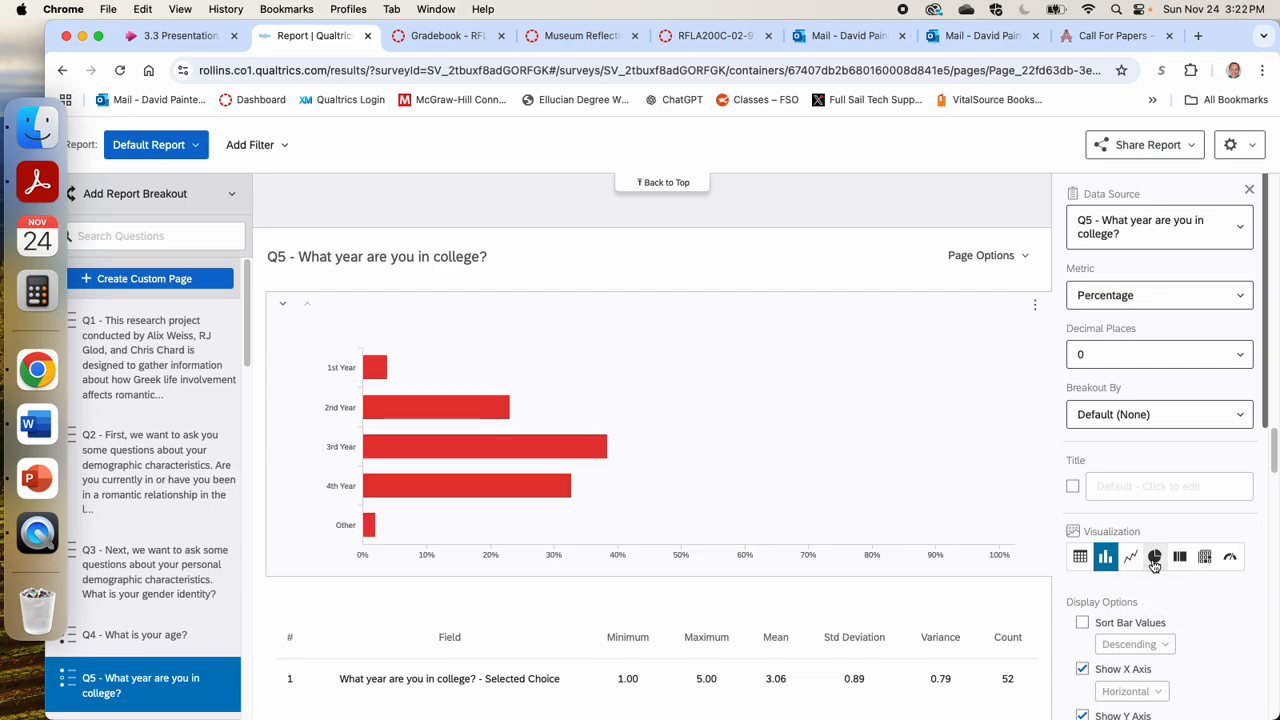
Step: Try the Q5 college-year chart as a pie chart
{"action": "left_click", "coordinate": [1155, 560]}
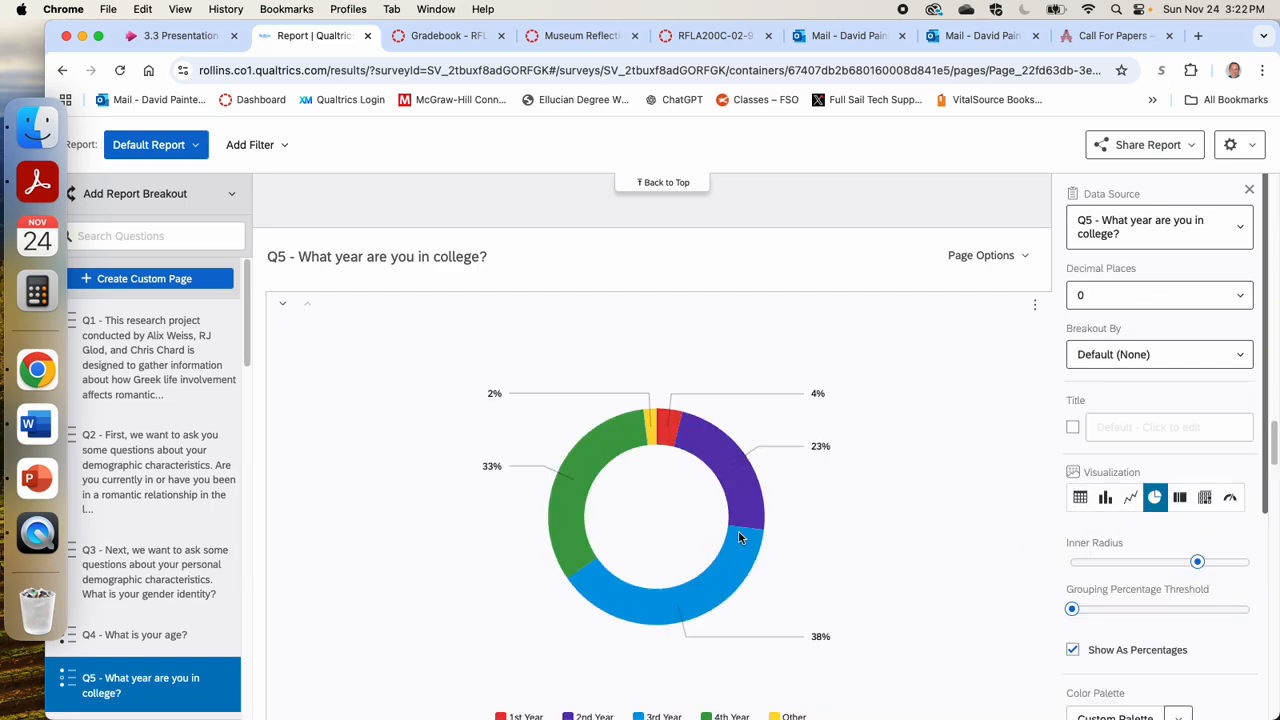
{"action": "scroll", "coordinate": [1272, 460], "scroll_direction": "down", "scroll_amount": 2}
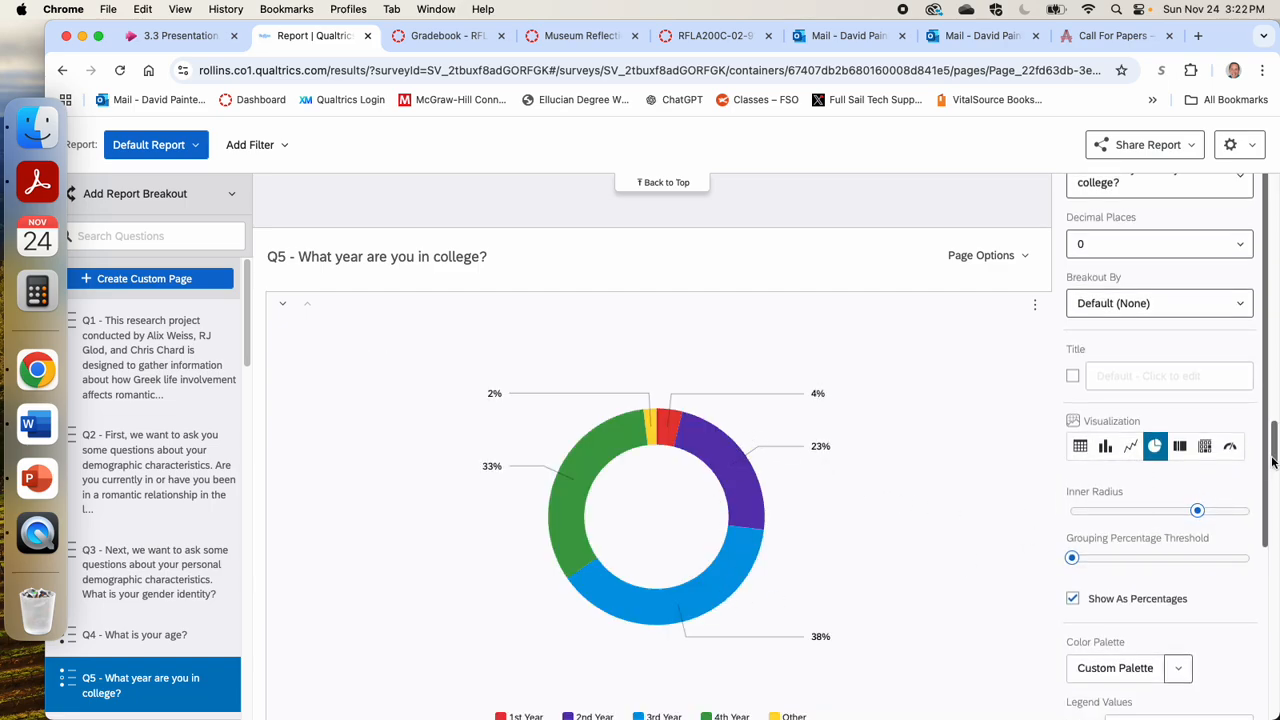
{"action": "mouse_move", "coordinate": [1273, 458]}
{"action": "left_mouse_down"}
{"action": "mouse_move", "coordinate": [1250, 688]}
{"action": "mouse_move", "coordinate": [1262, 444]}
{"action": "left_mouse_up"}
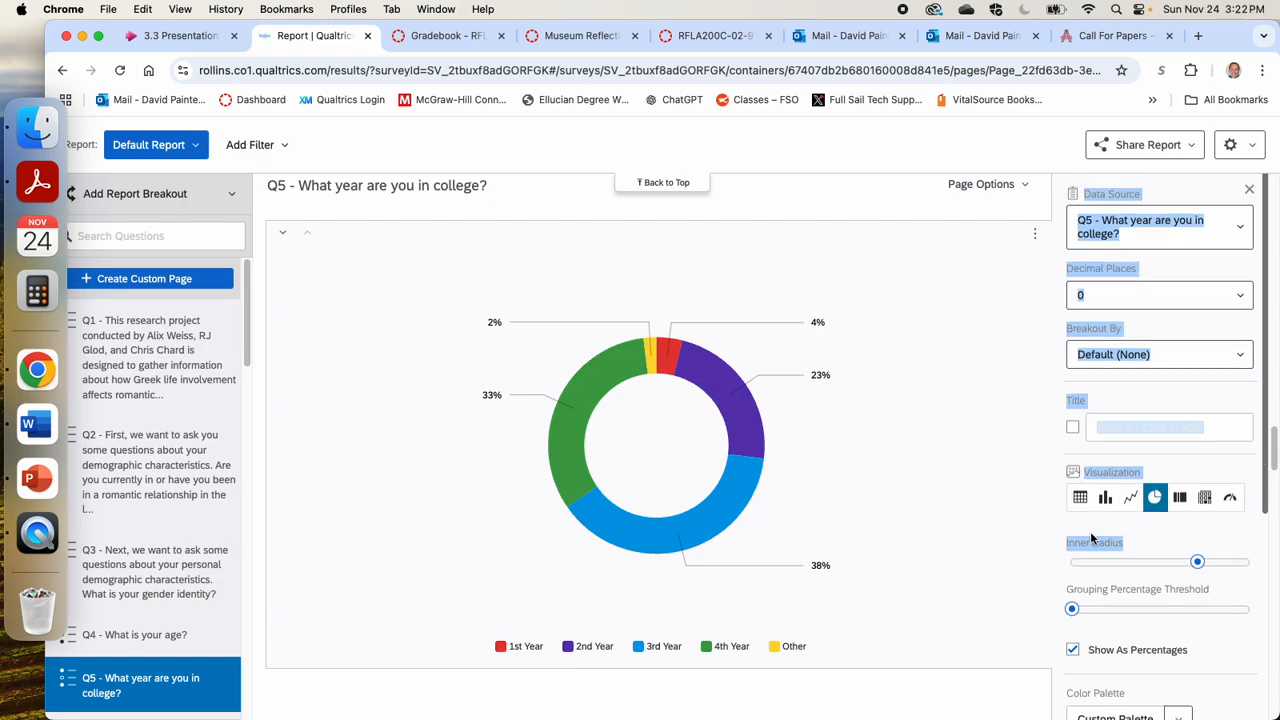
Step: Change the Q5 college-year chart's visualization to a breakdown bar
{"action": "left_click", "coordinate": [1178, 503]}
{"action": "left_click", "coordinate": [1178, 500]}
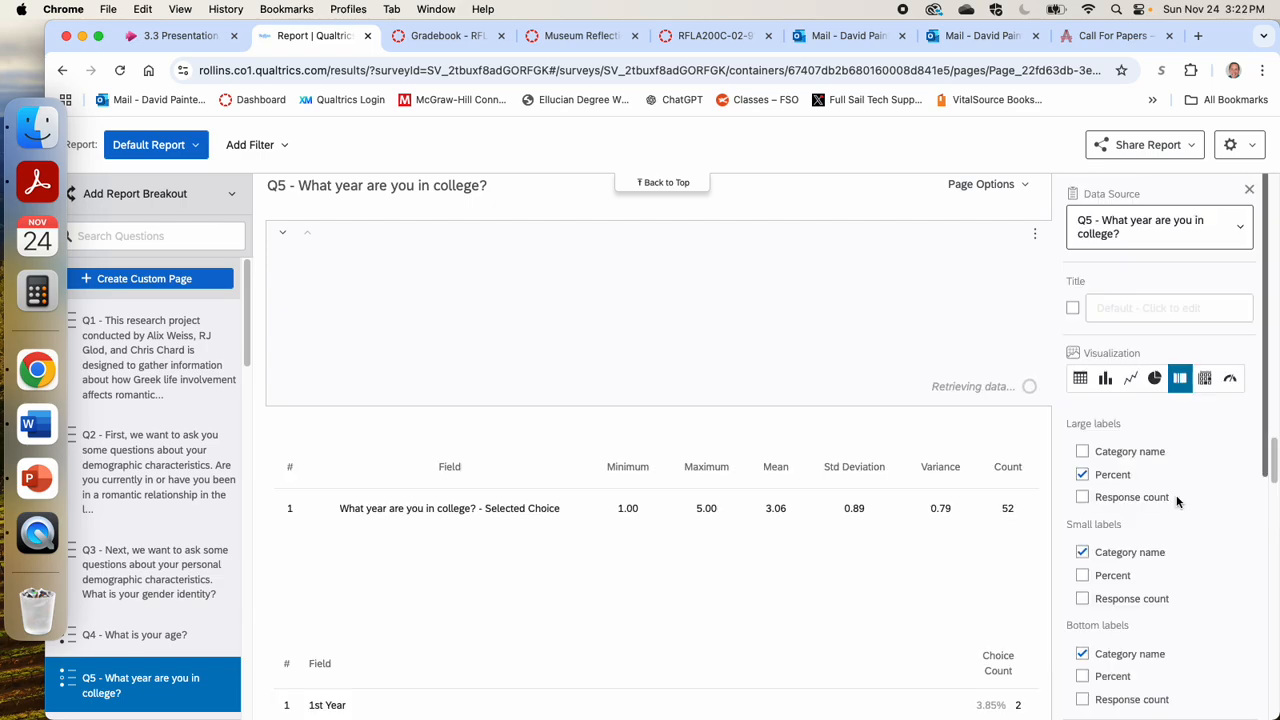
{"action": "left_click_drag", "start_coordinate": [1275, 462], "coordinate": [1275, 452]}
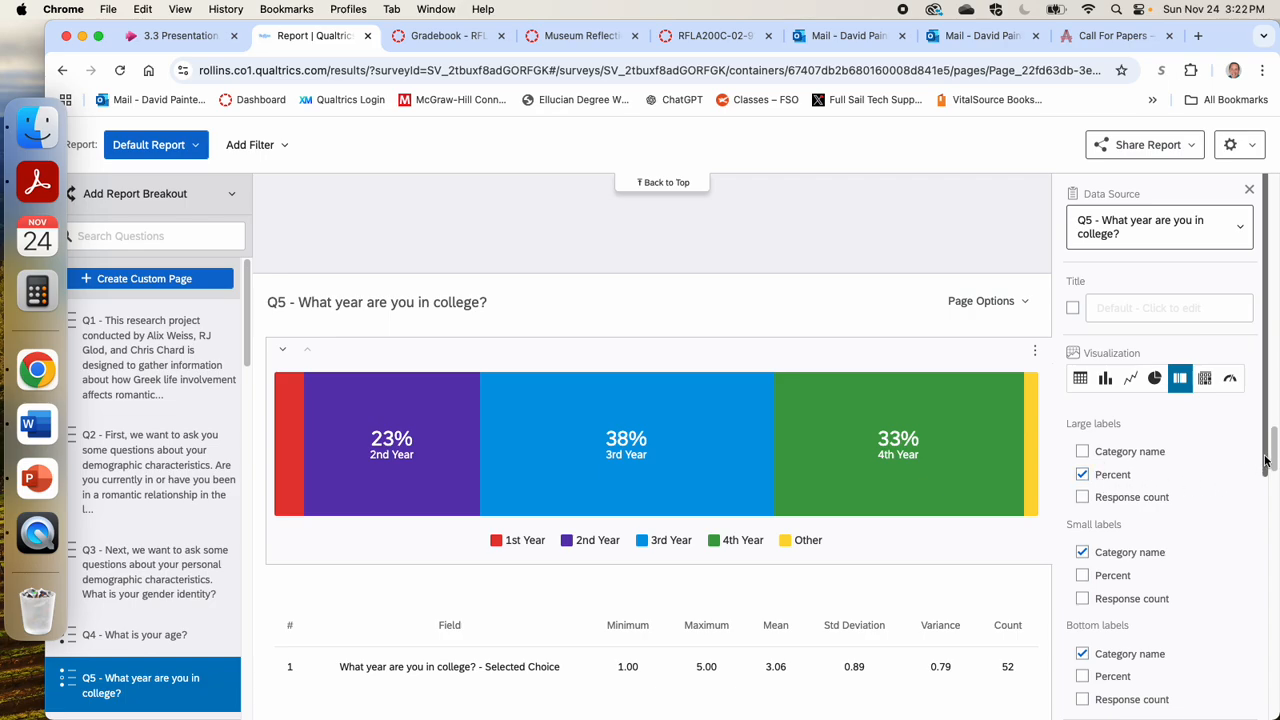
{"action": "scroll", "coordinate": [1265, 461], "scroll_direction": "down", "scroll_amount": 1}
Step: Find the Q20 romantic relationship quality question near the end of the survey and open its chart's settings
{"action": "scroll", "coordinate": [245, 340], "scroll_direction": "down", "scroll_amount": 2}
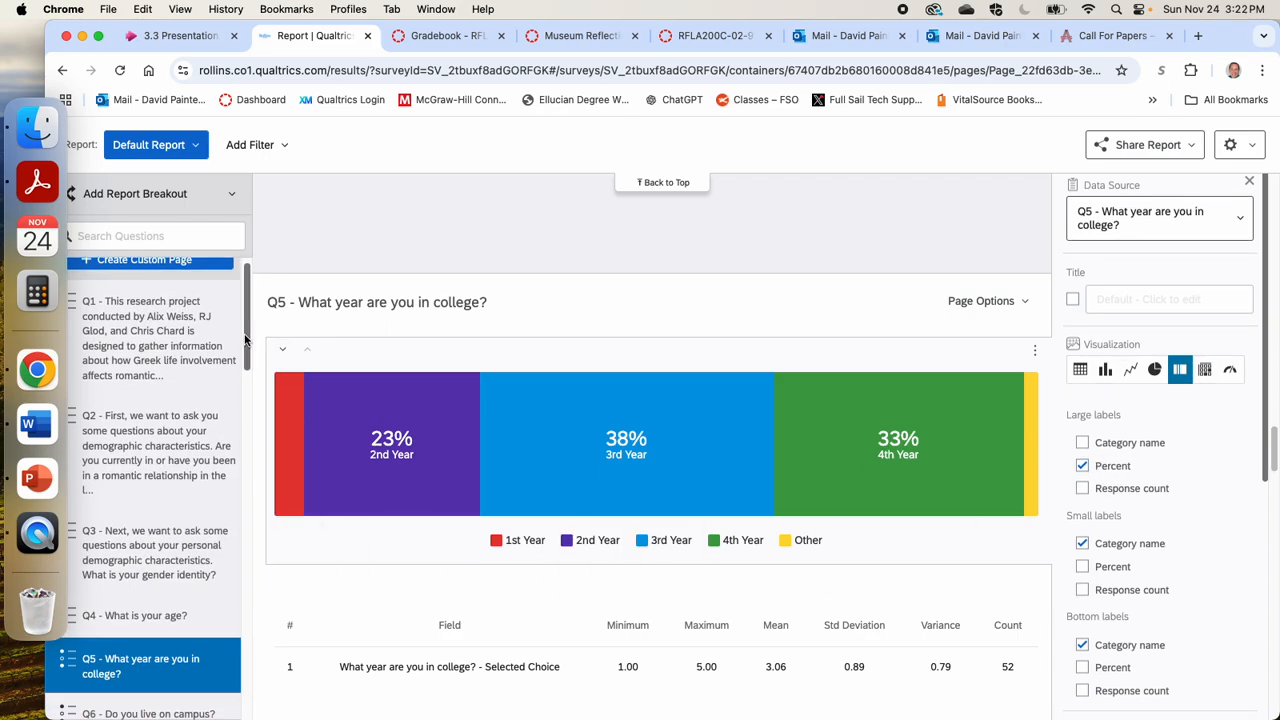
{"action": "scroll", "coordinate": [245, 340], "scroll_direction": "down", "scroll_amount": 10}
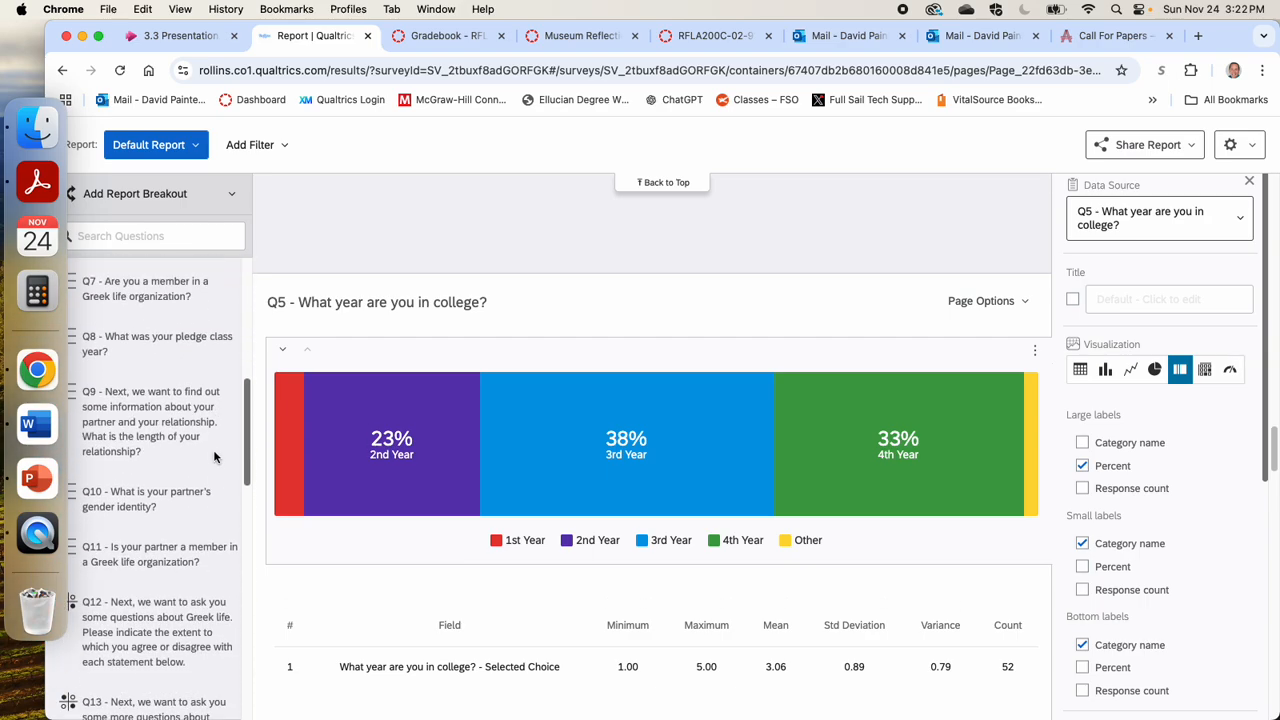
{"action": "scroll", "coordinate": [214, 465], "scroll_direction": "down", "scroll_amount": 10}
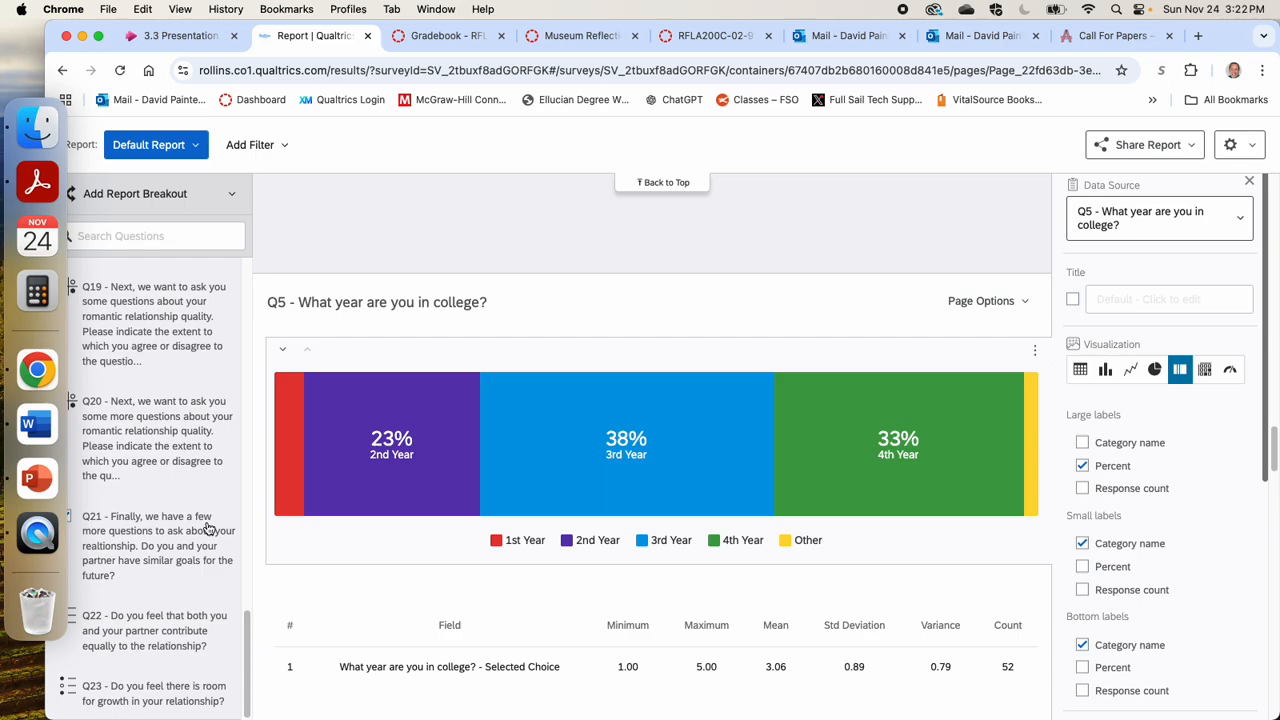
{"action": "left_click", "coordinate": [160, 556]}
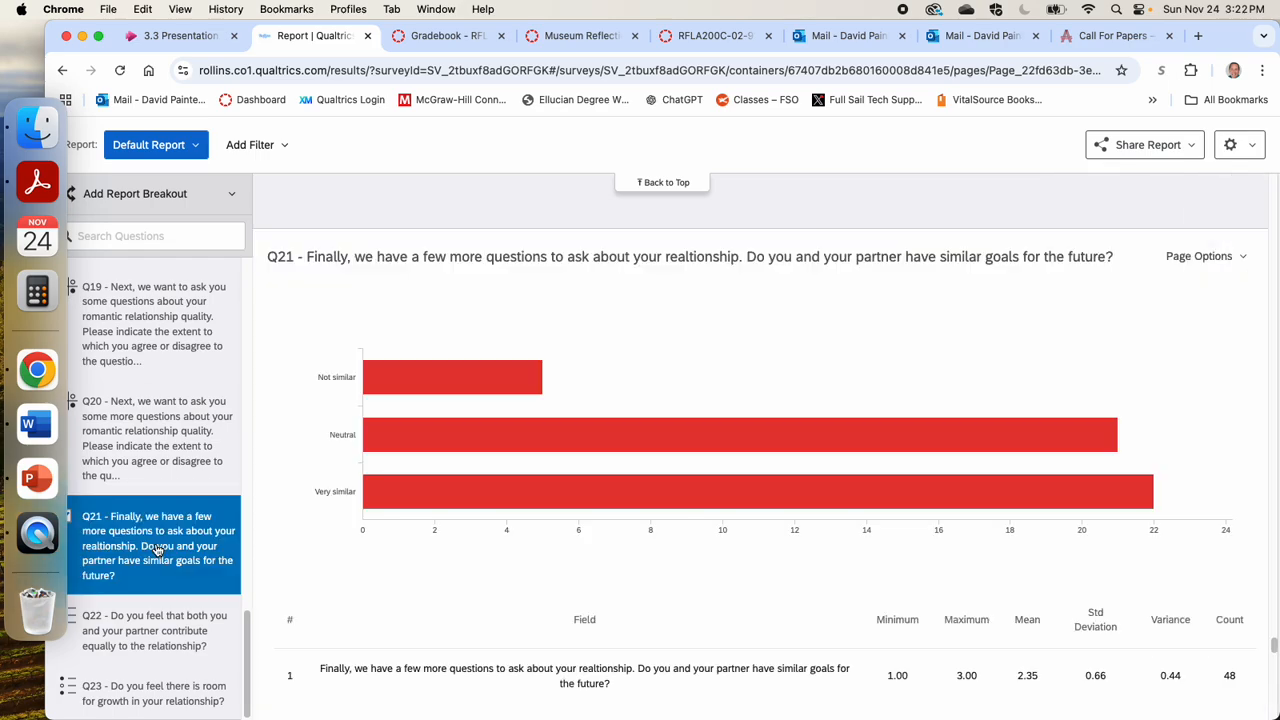
{"action": "left_click", "coordinate": [145, 455]}
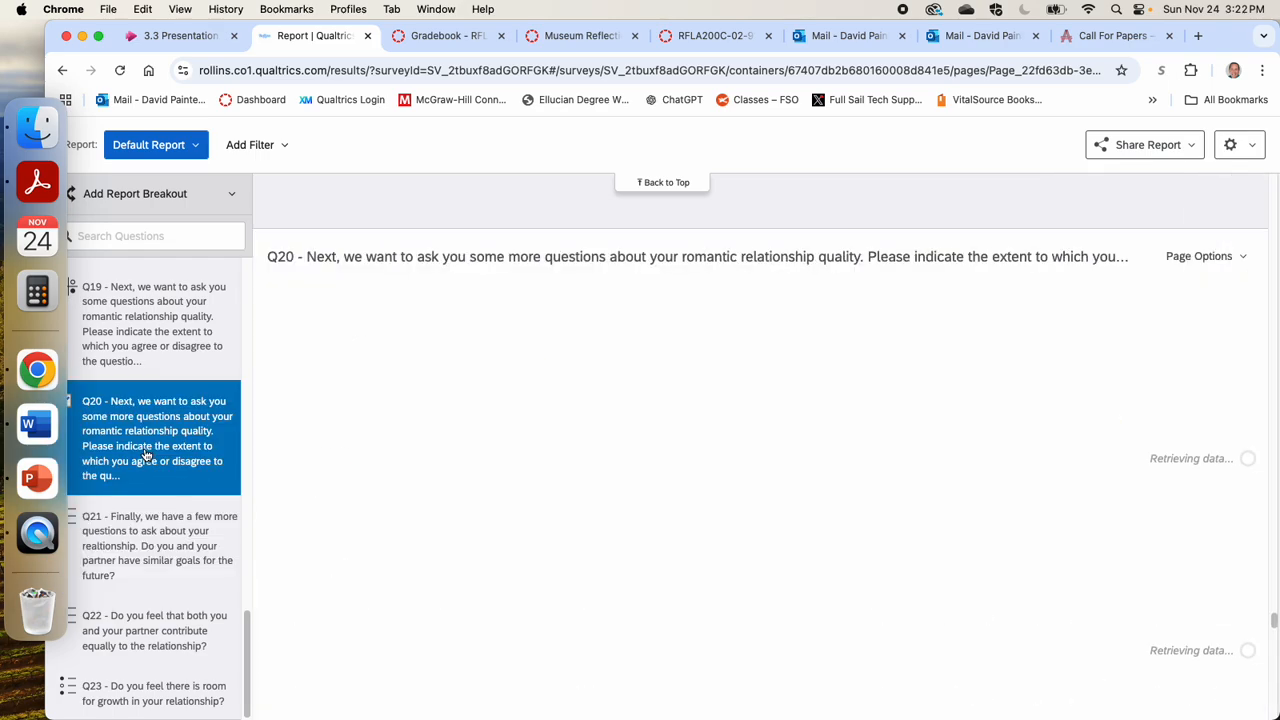
{"action": "left_click", "coordinate": [674, 459]}
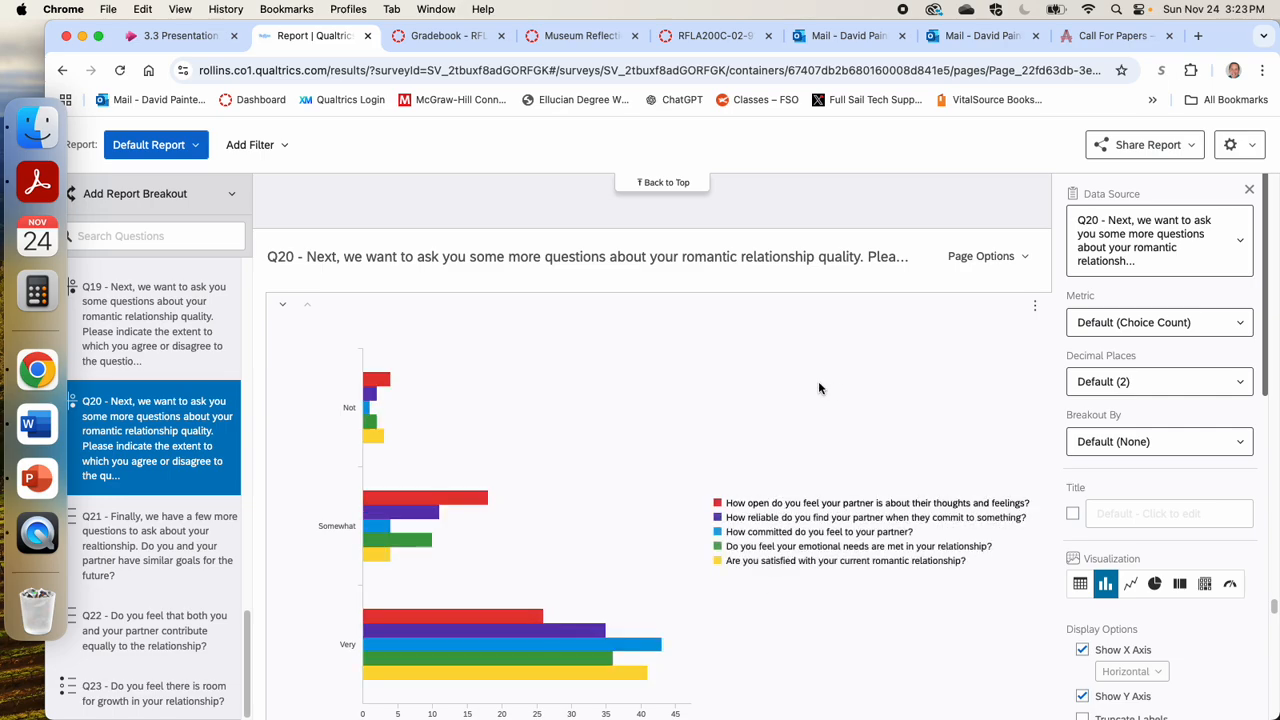
Step: Limit the Q20 chart to "How open do you feel your partner is about their thoughts and feelings?" and show Percentage with 0 decimal places
{"action": "left_click", "coordinate": [1140, 244]}
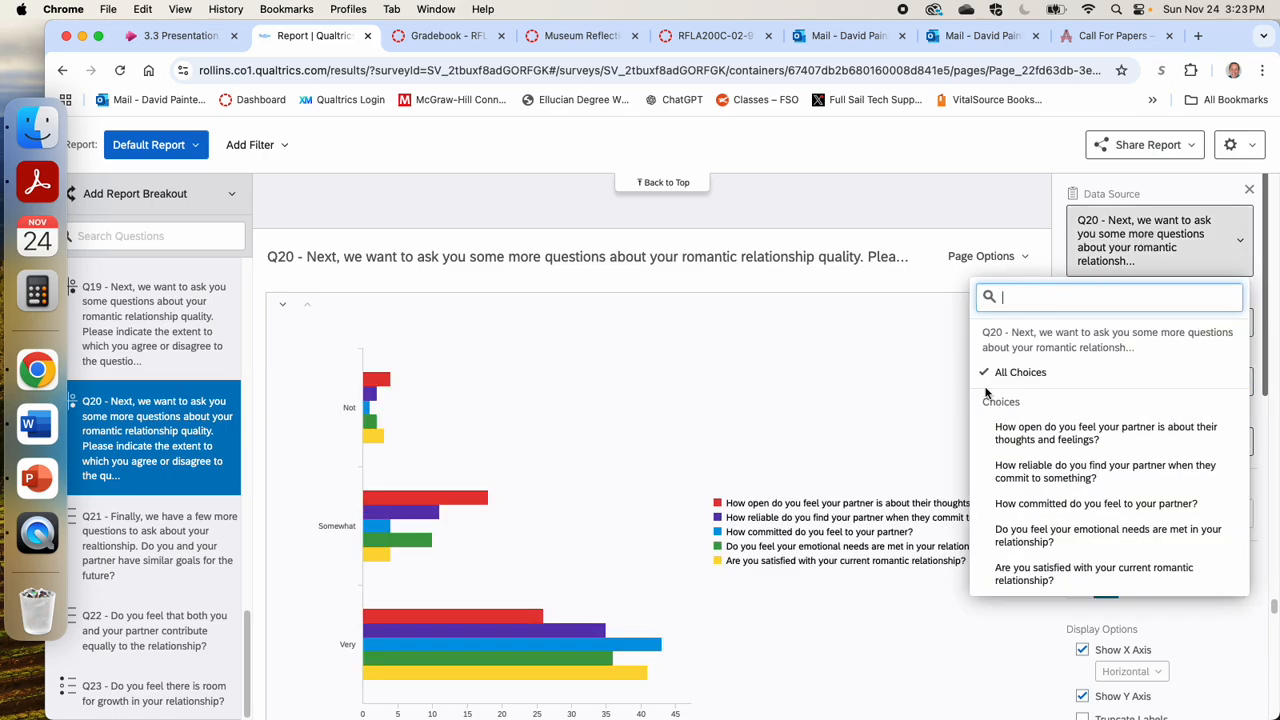
{"action": "left_click", "coordinate": [1015, 437]}
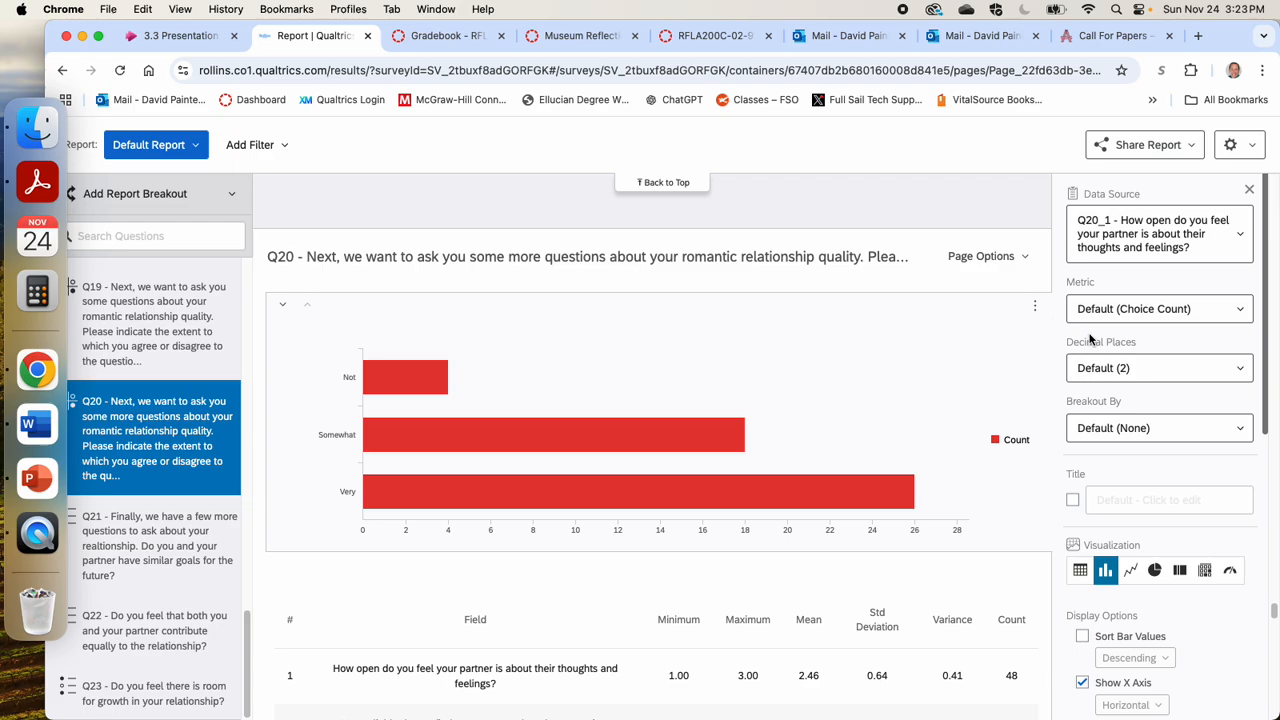
{"action": "left_click", "coordinate": [1131, 312]}
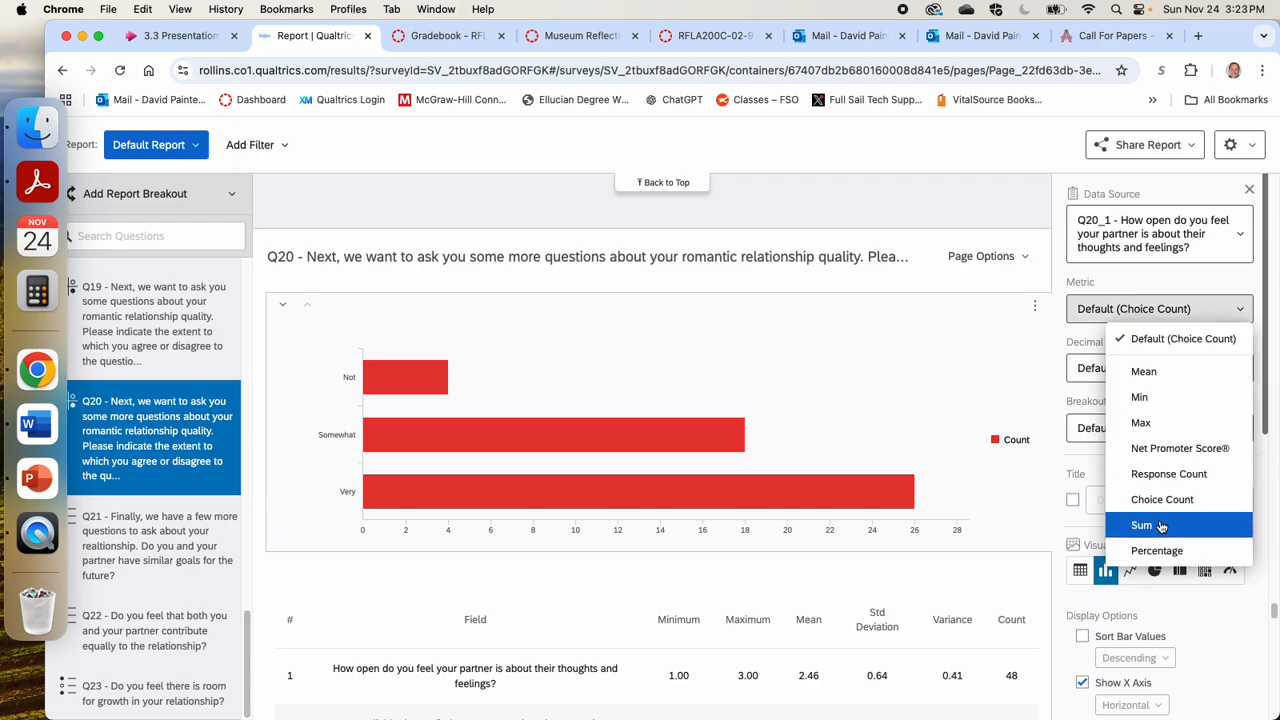
{"action": "left_click", "coordinate": [1163, 550]}
{"action": "left_click", "coordinate": [1220, 368]}
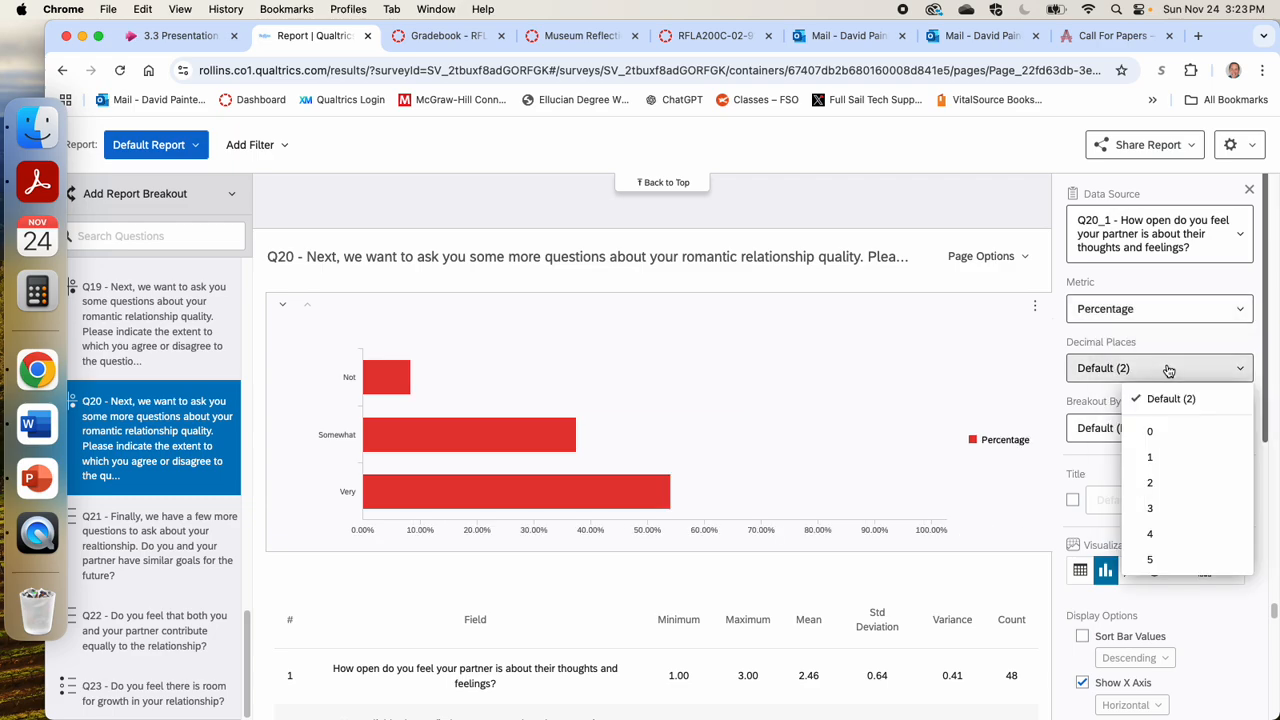
{"action": "left_click", "coordinate": [1141, 432]}
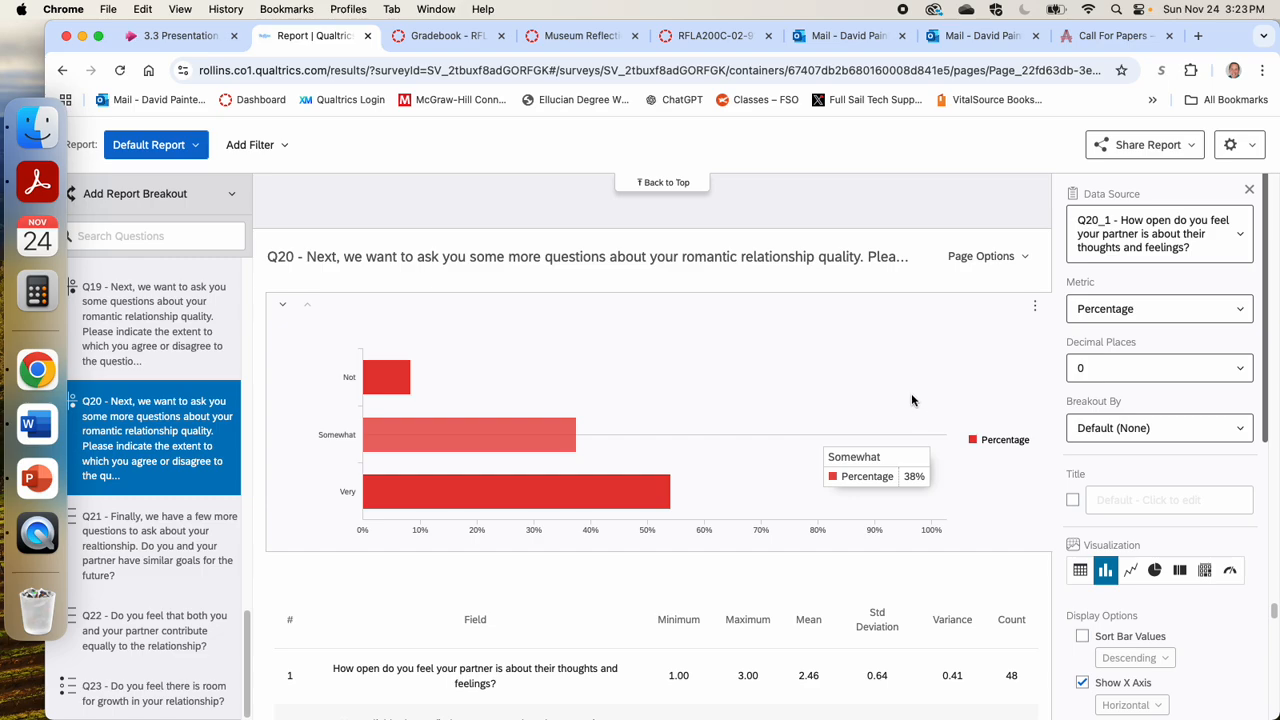
Step: Try the Q20 chart as a breakdown bar, checking the full question title and the label options
{"action": "left_click", "coordinate": [1182, 577]}
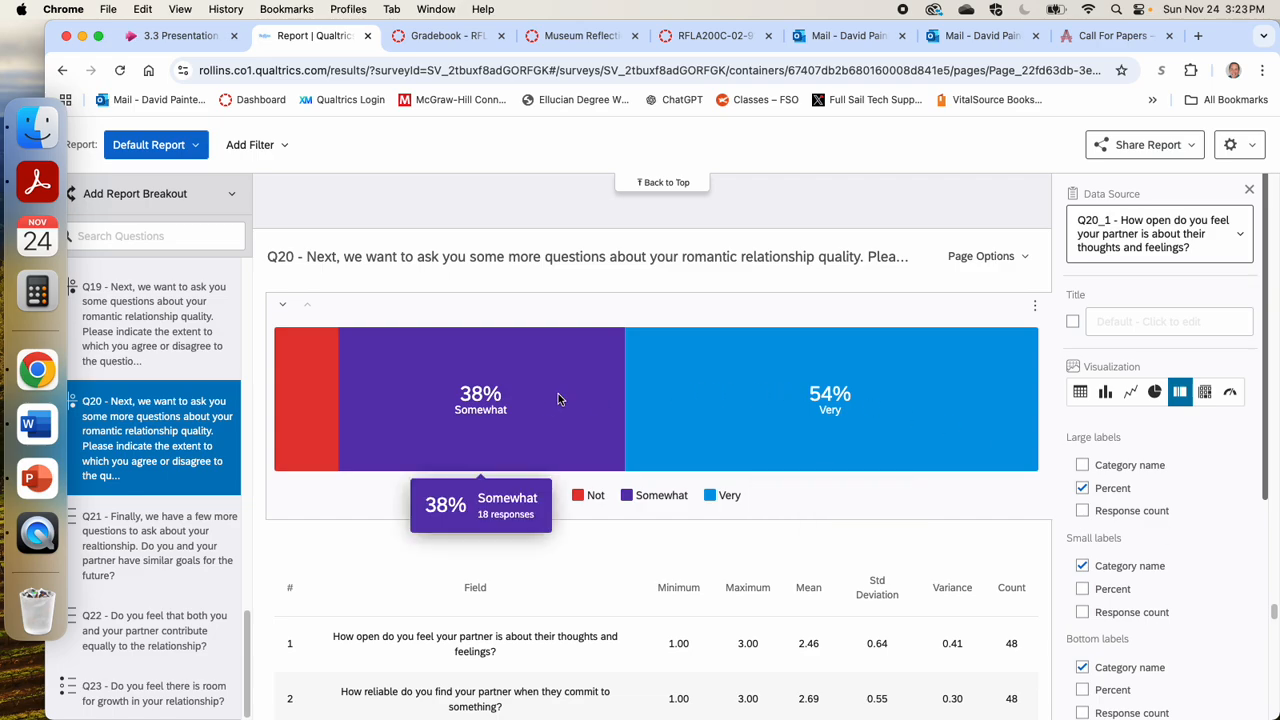
{"action": "left_click", "coordinate": [547, 257]}
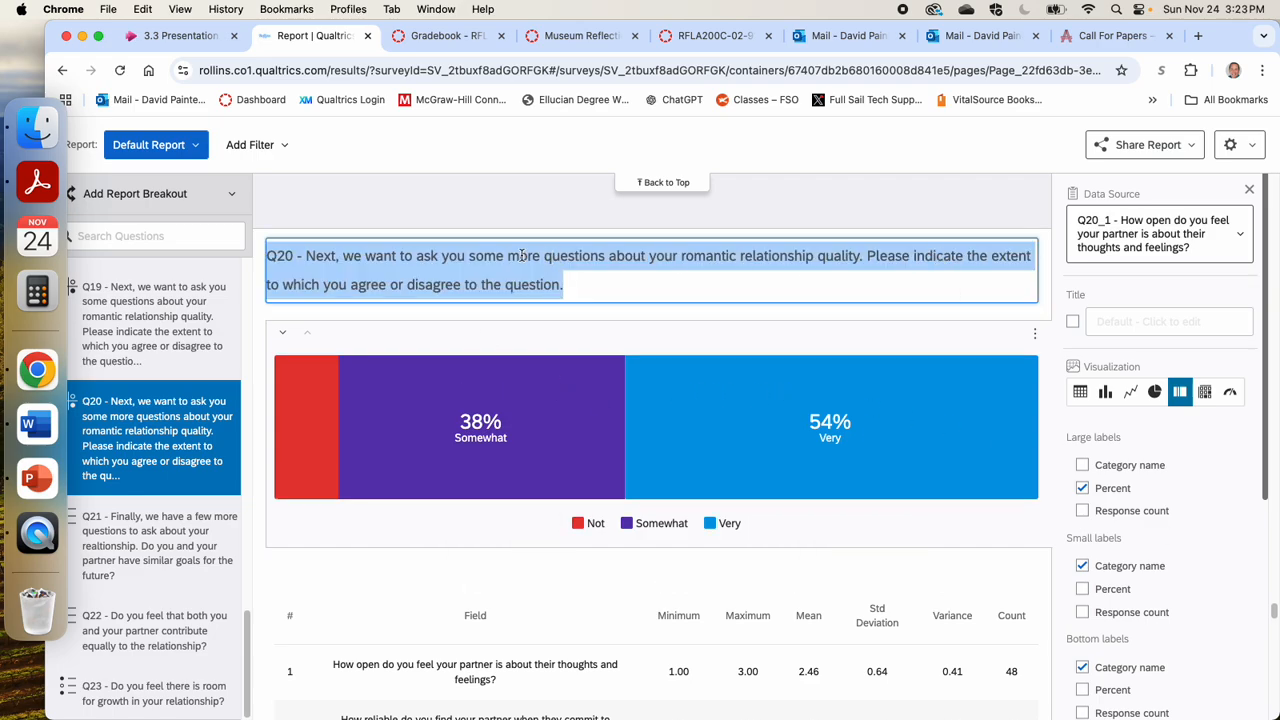
{"action": "left_click", "coordinate": [564, 286]}
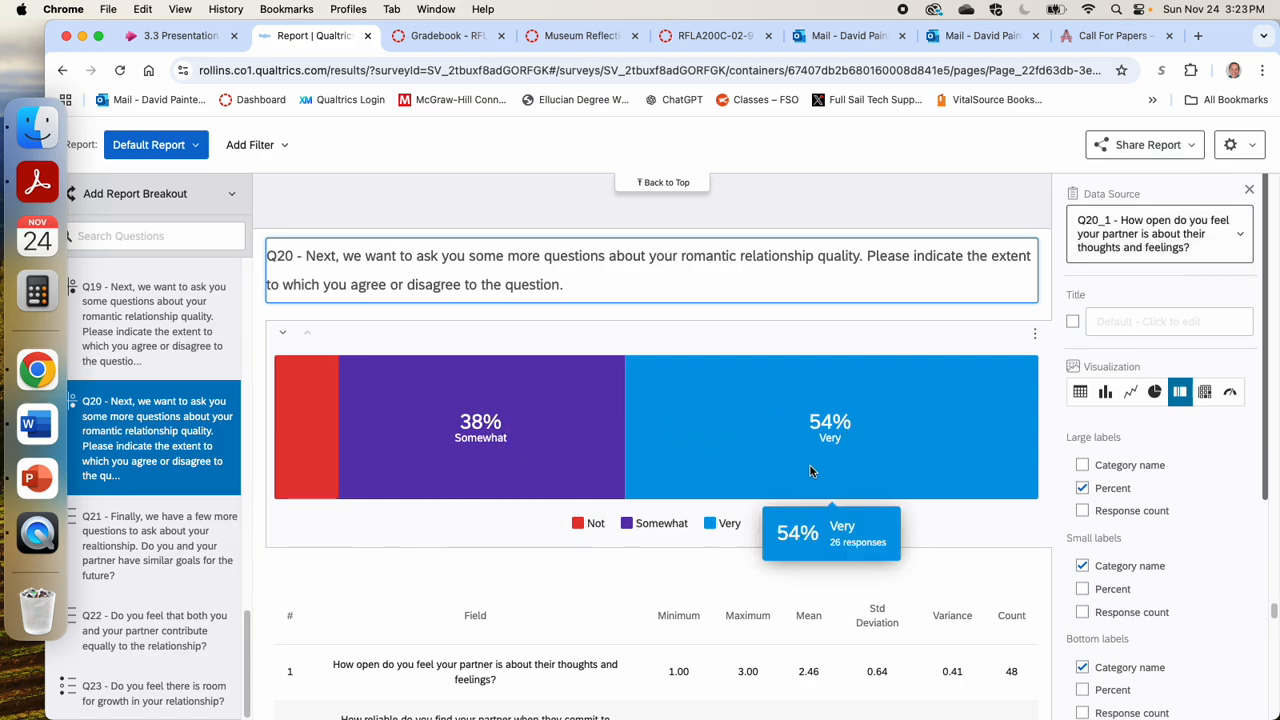
{"action": "scroll", "coordinate": [1255, 507], "scroll_direction": "down", "scroll_amount": 3}
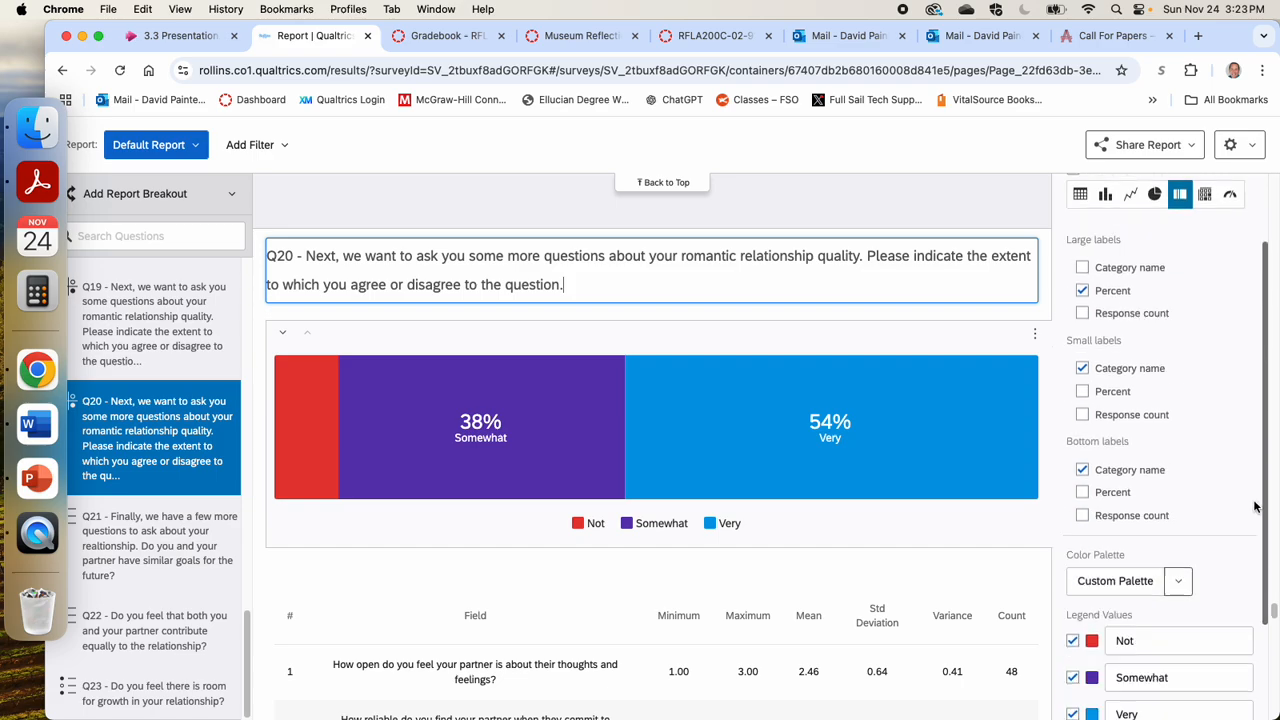
{"action": "scroll", "coordinate": [1250, 546], "scroll_direction": "down", "scroll_amount": 3}
{"action": "scroll", "coordinate": [1250, 586], "scroll_direction": "up", "scroll_amount": 5}
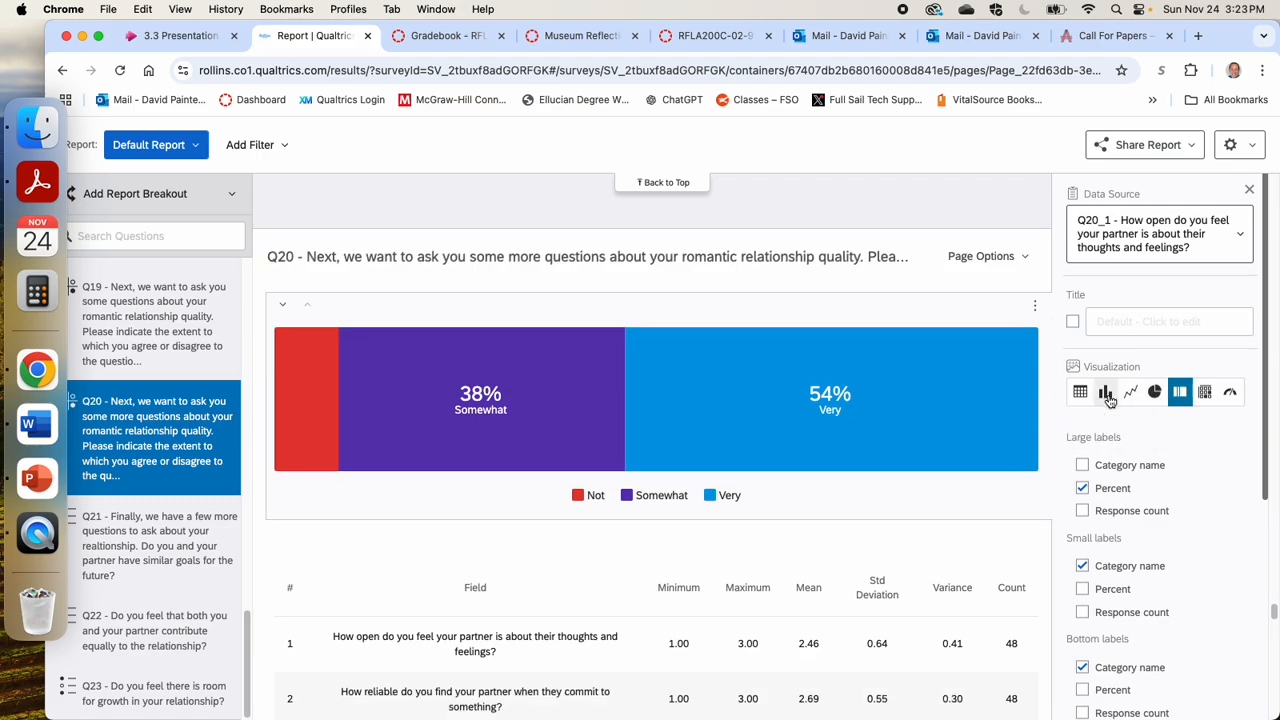
Step: Change the Q20 chart back to a bar chart with vertical bars and show its bar labels
{"action": "left_click", "coordinate": [1106, 393]}
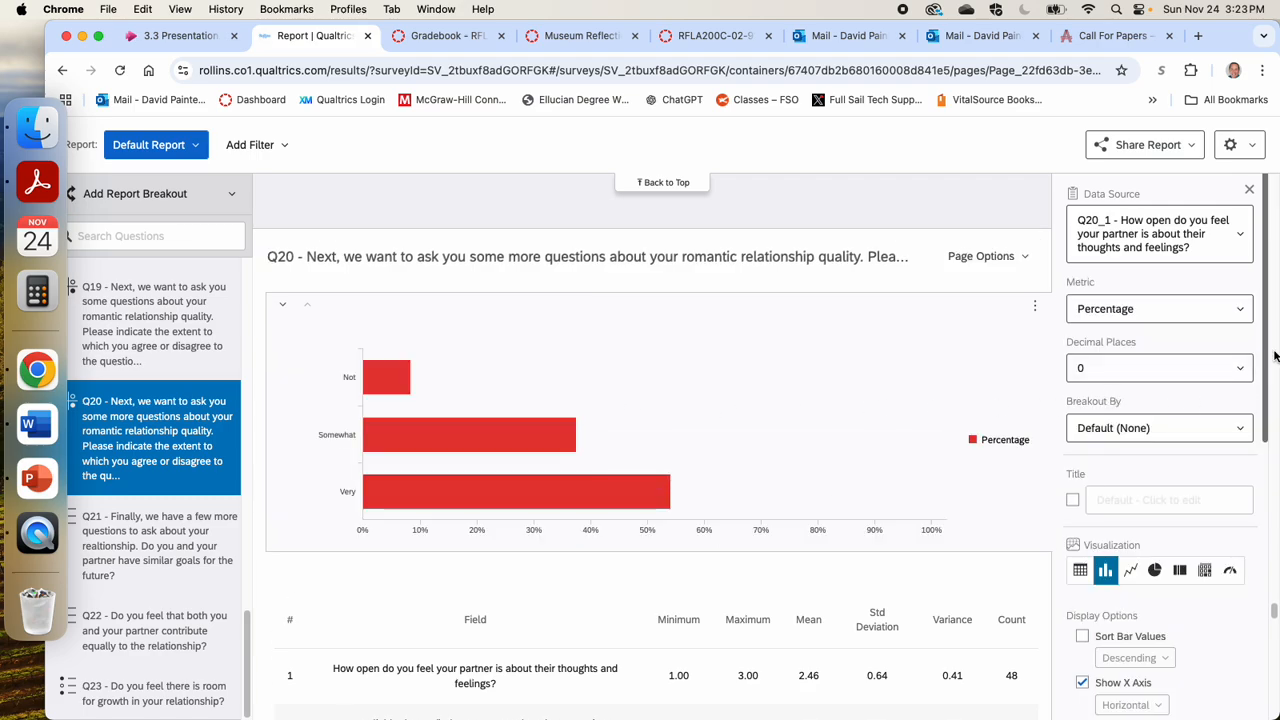
{"action": "left_click_drag", "start_coordinate": [1268, 360], "coordinate": [1239, 610]}
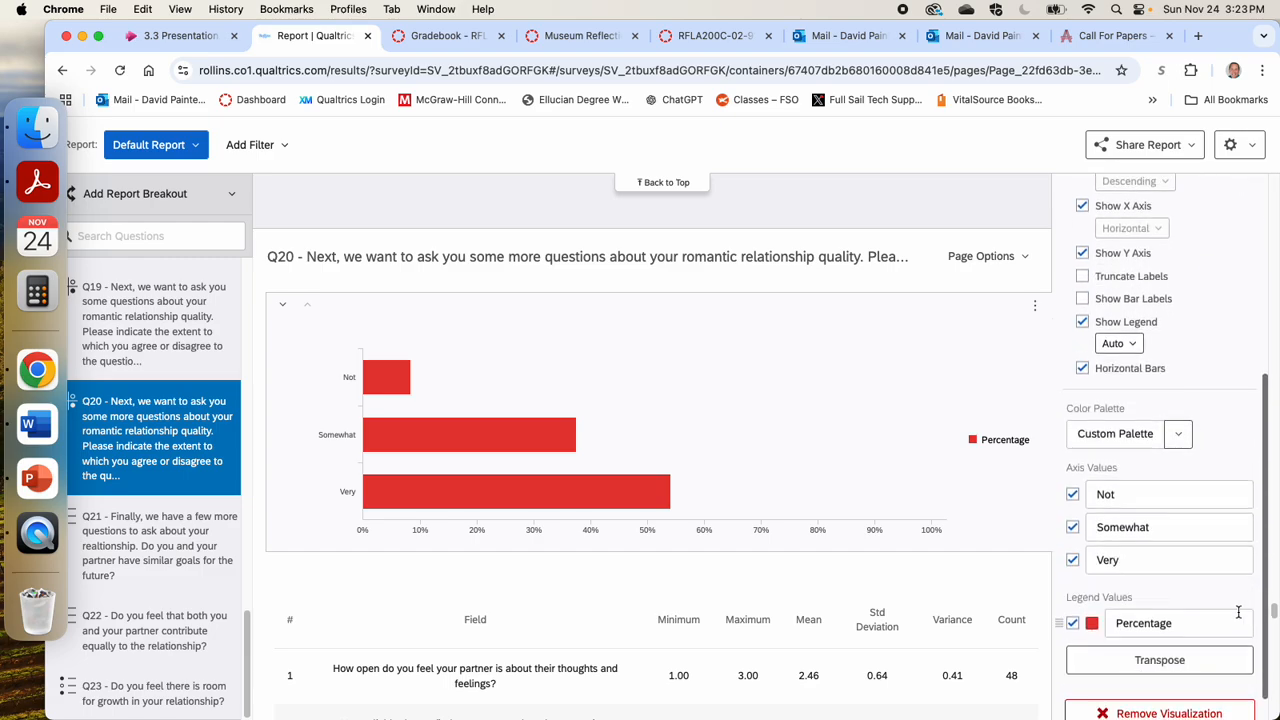
{"action": "left_click", "coordinate": [1082, 368]}
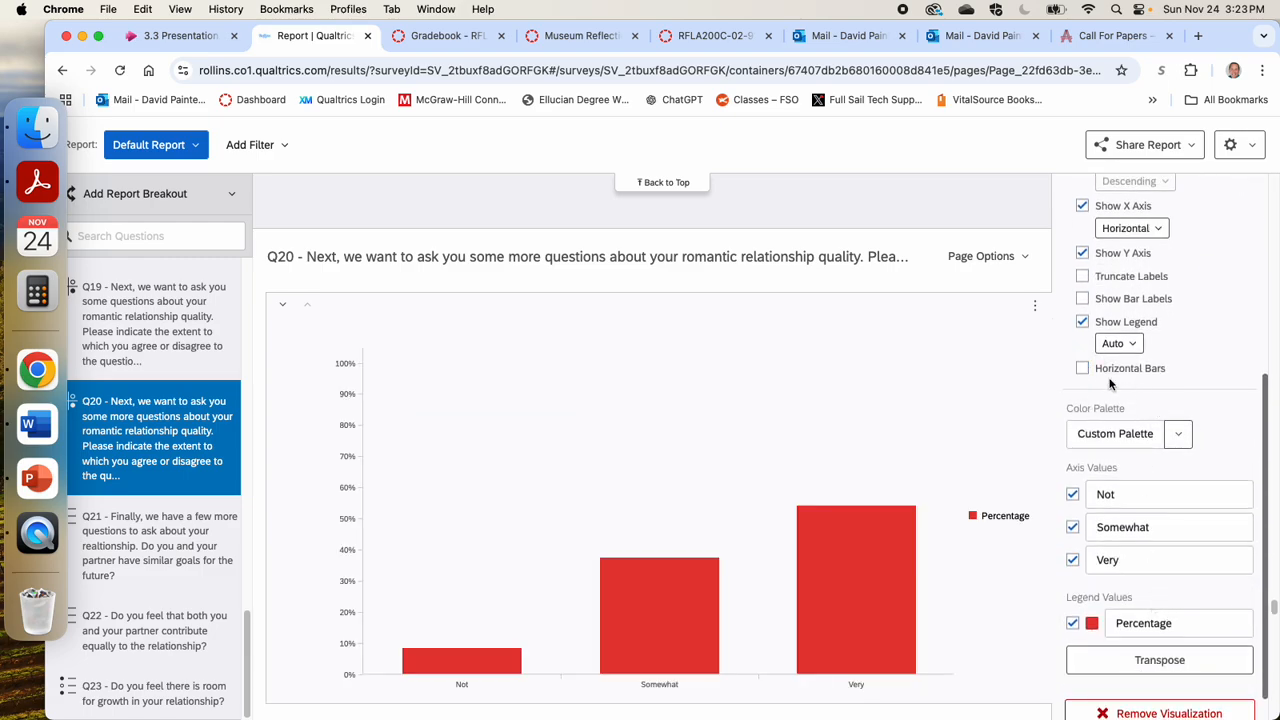
{"action": "left_click", "coordinate": [1084, 300]}
Step: Look over the Q15, Q22 and Q21 results and return to the Q20 chart
{"action": "left_click", "coordinate": [1274, 431]}
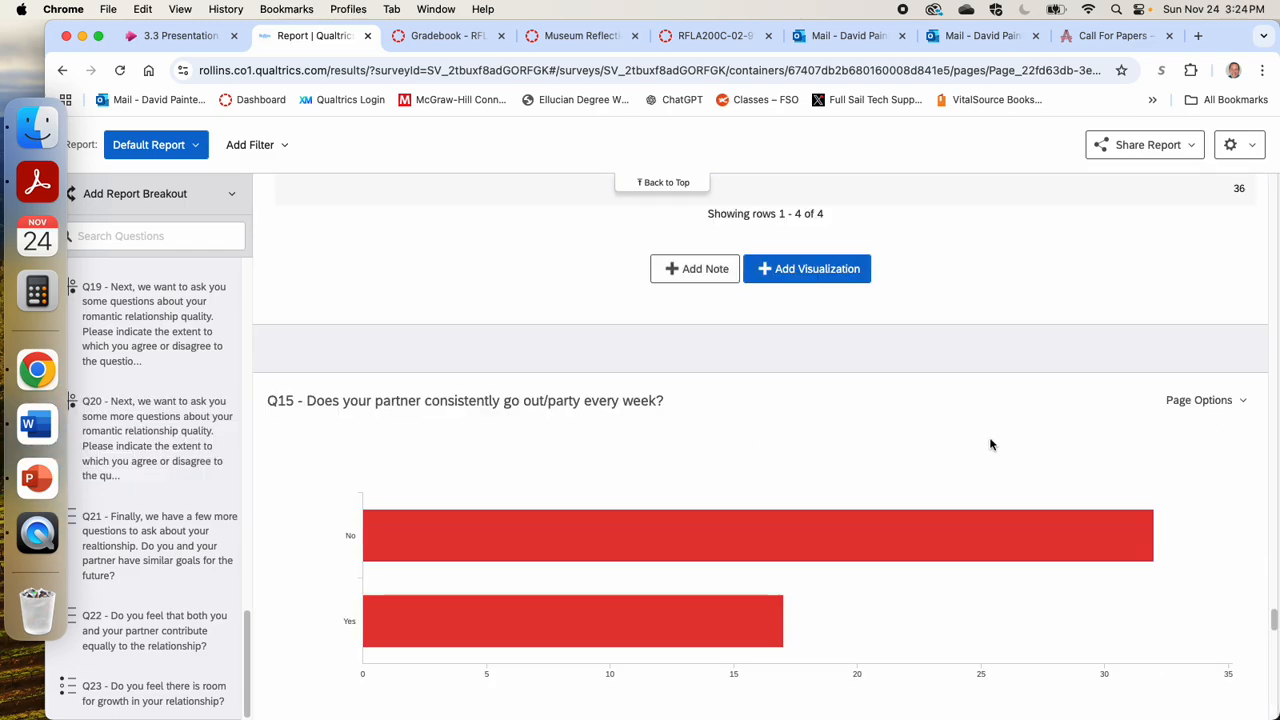
{"action": "left_click", "coordinate": [675, 470]}
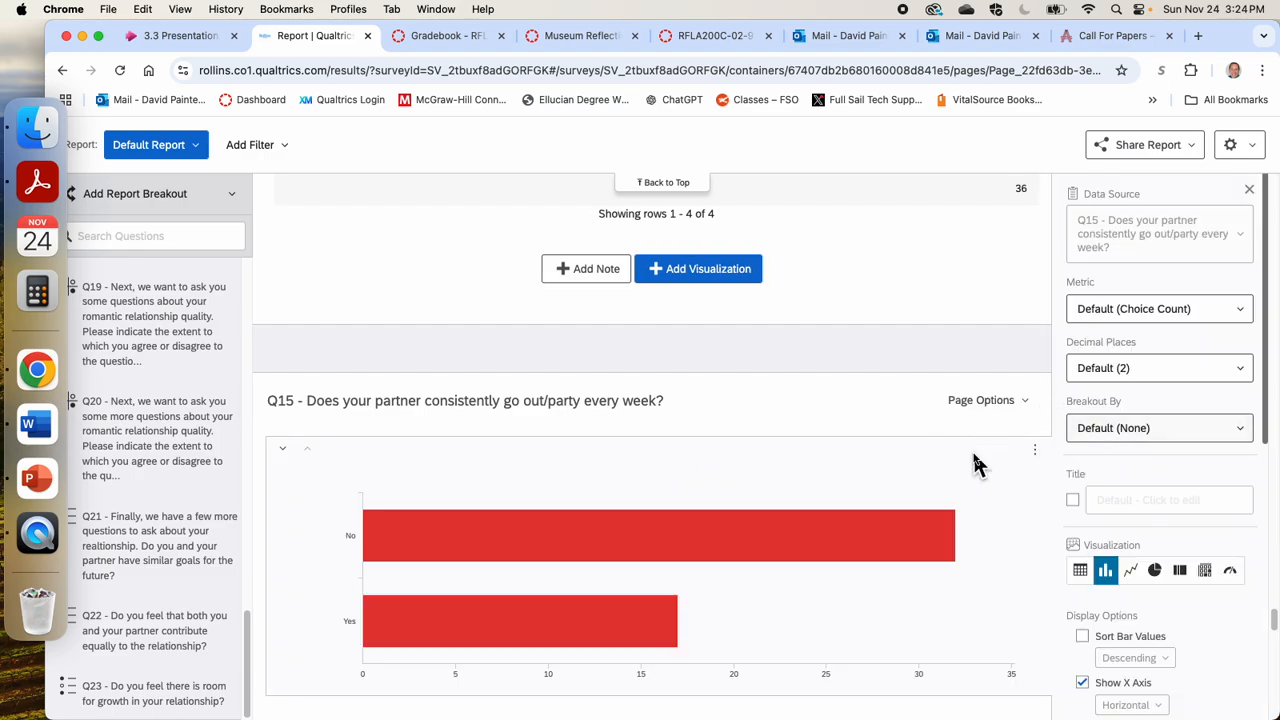
{"action": "left_click", "coordinate": [165, 619]}
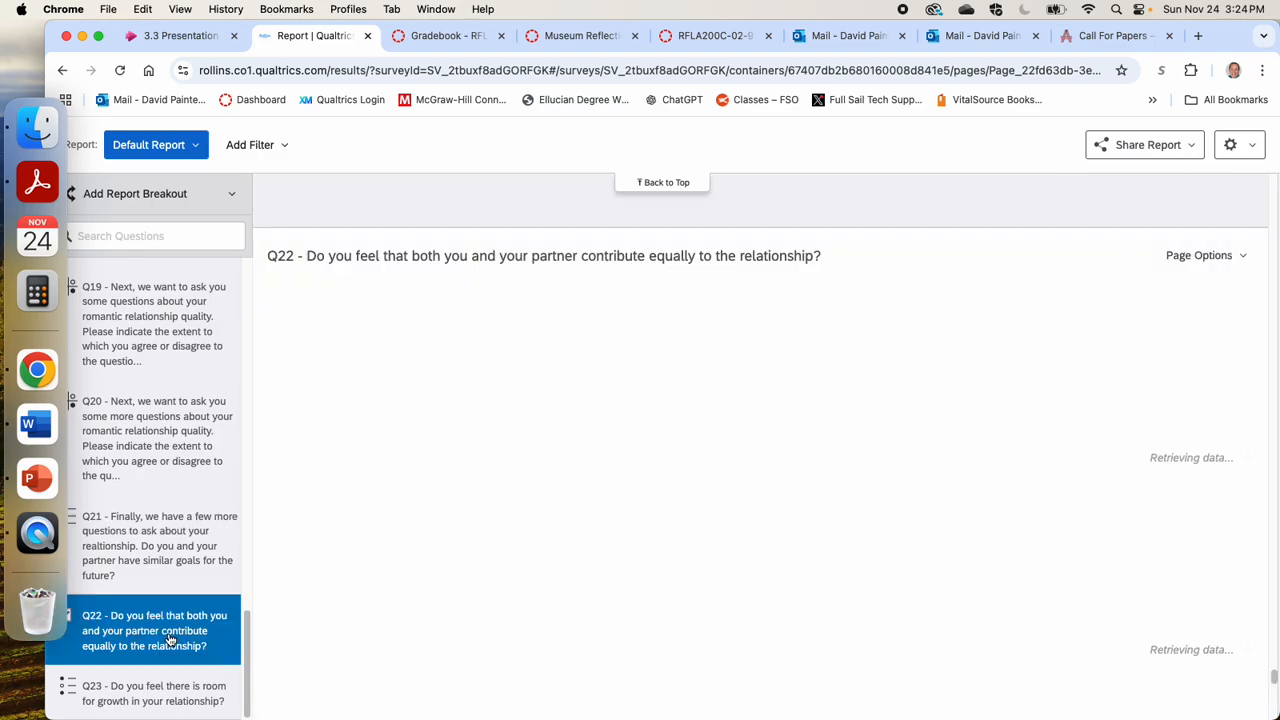
{"action": "left_click", "coordinate": [160, 550]}
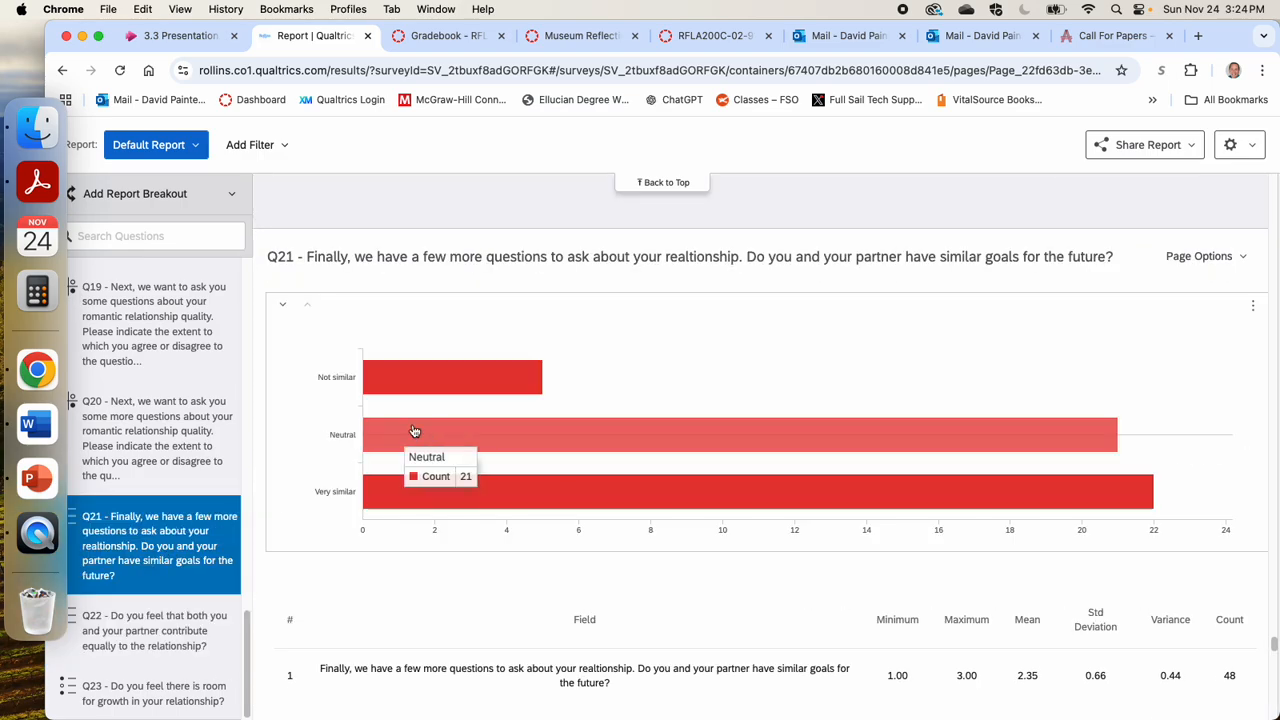
{"action": "left_click", "coordinate": [812, 351]}
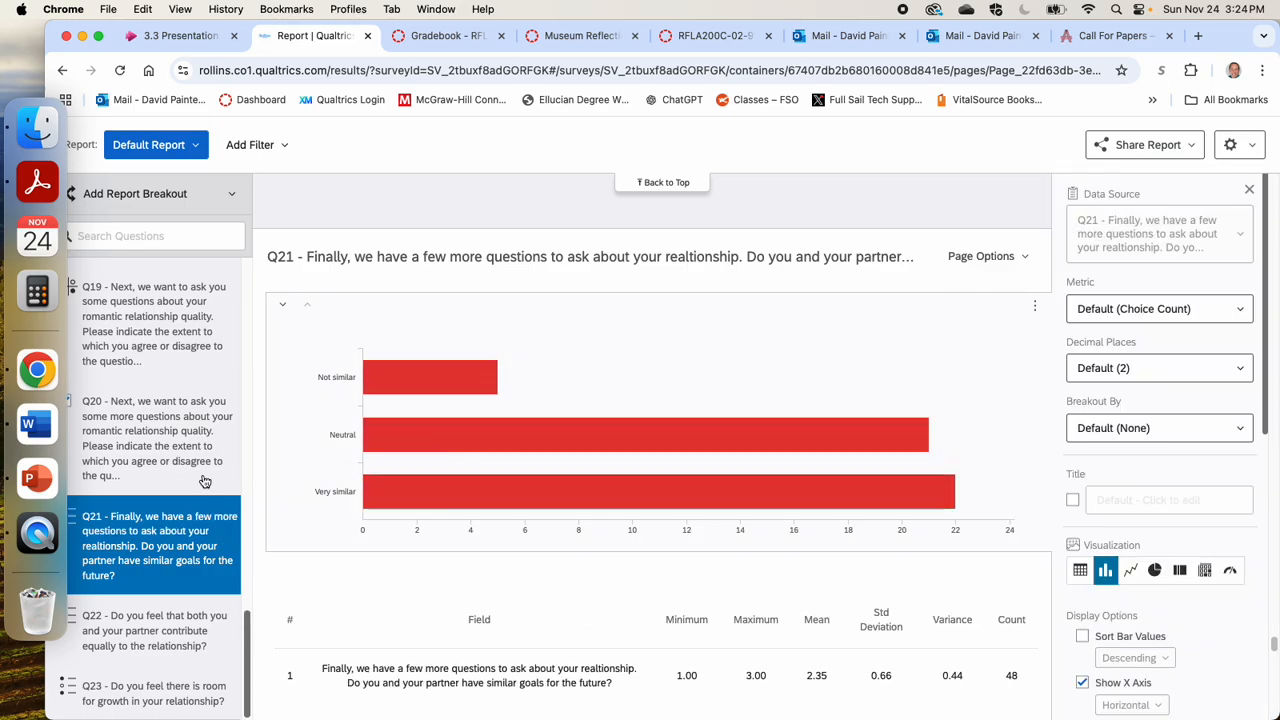
{"action": "left_click", "coordinate": [189, 445]}
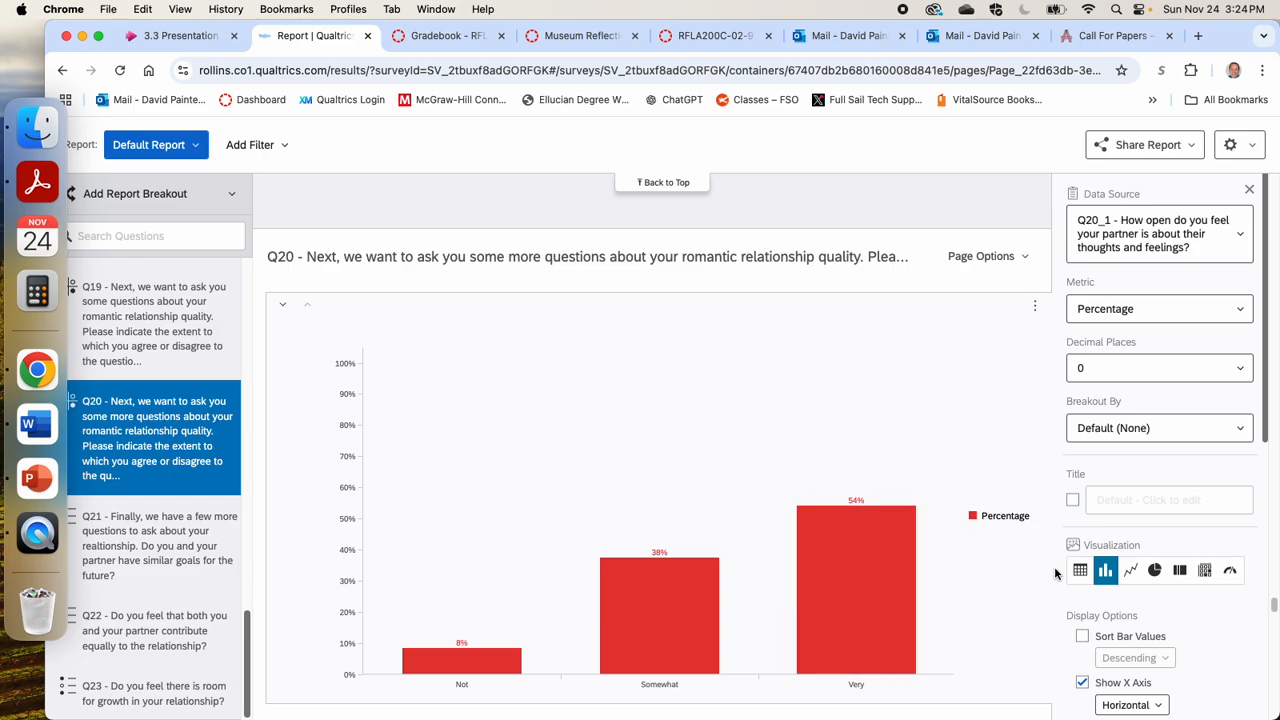
Step: Change the Q20 chart to a pie chart broken out by Q7, "Are you a member in a Greek life organization?"
{"action": "left_click", "coordinate": [1154, 570]}
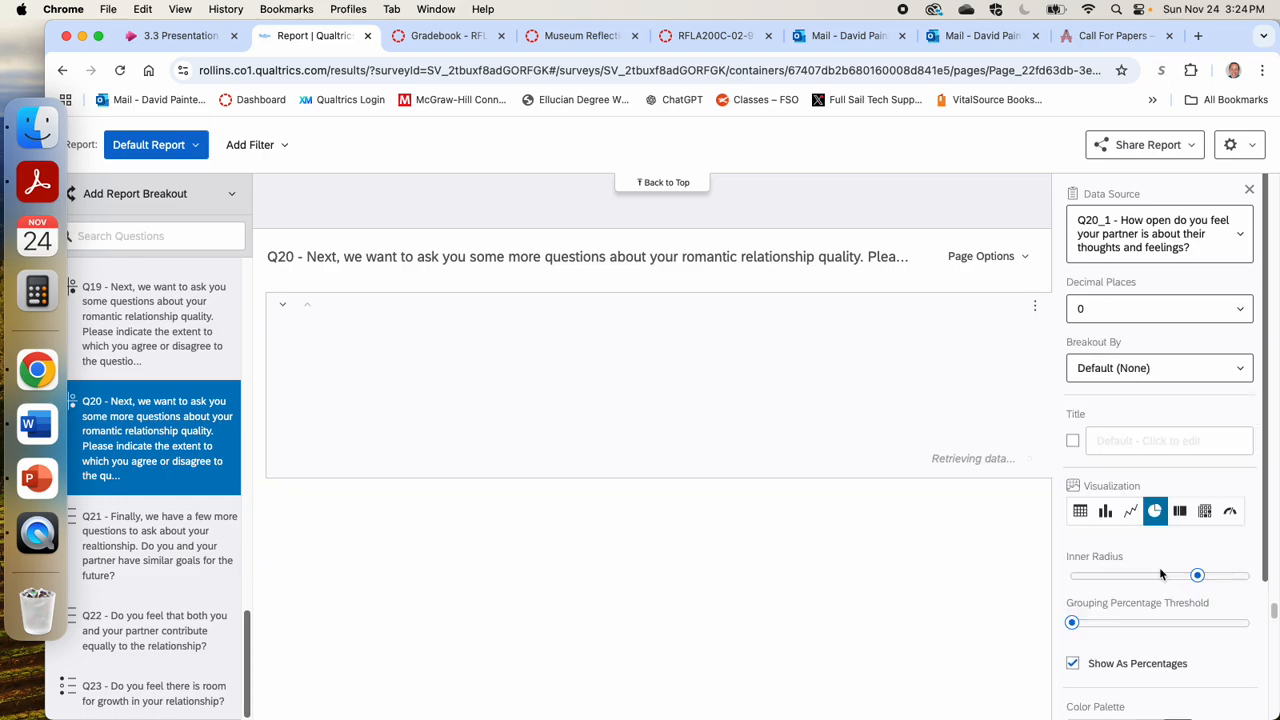
{"action": "left_click", "coordinate": [1111, 372]}
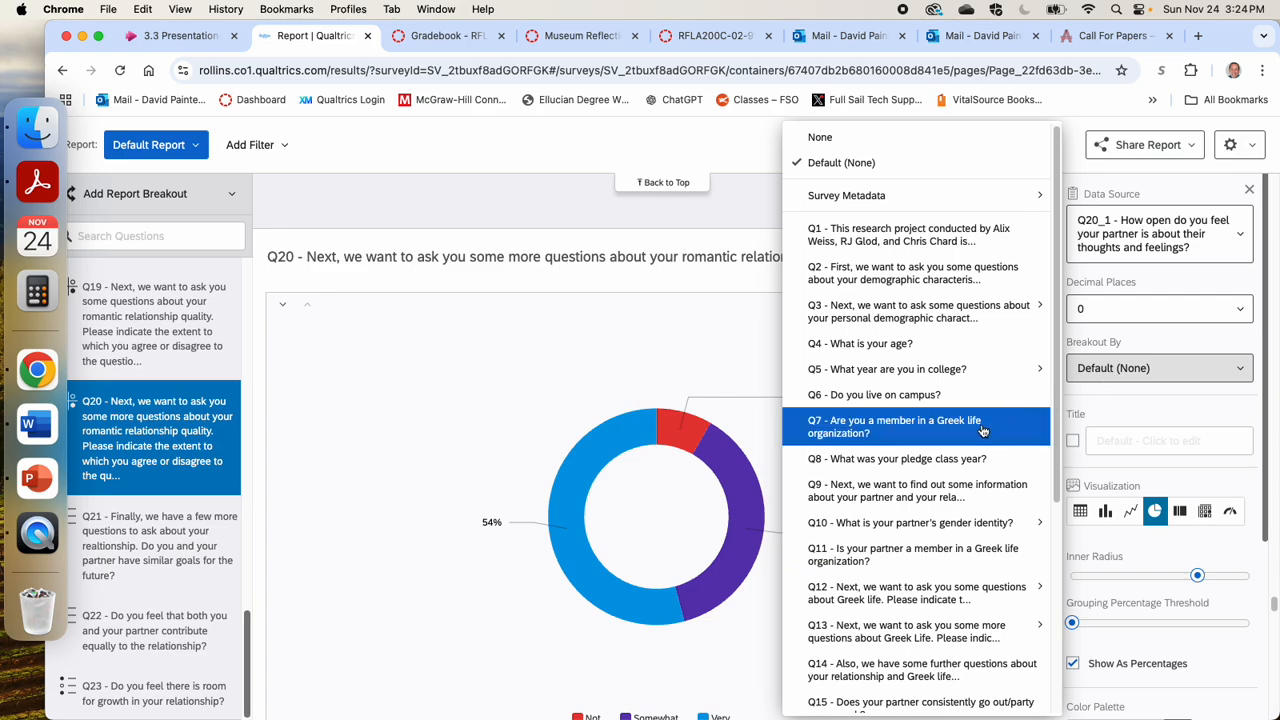
{"action": "left_click", "coordinate": [930, 430]}
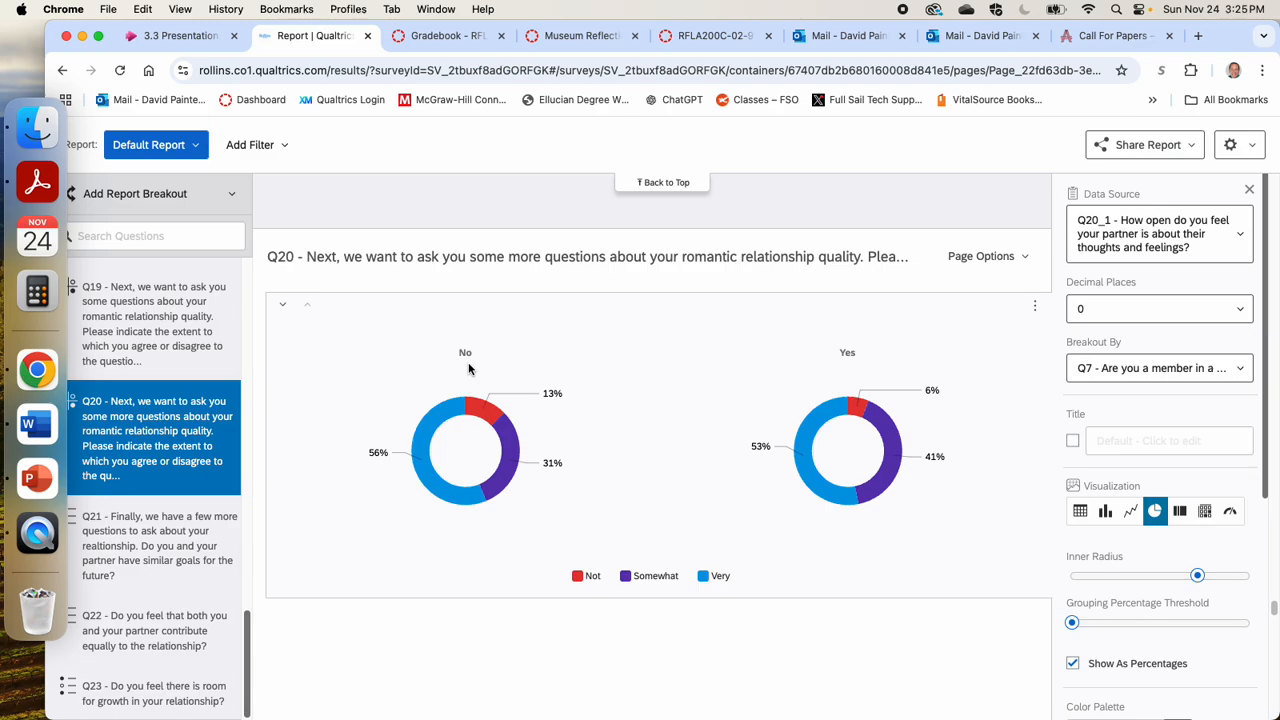
Step: Try breaking out the Q20 pie chart by Q11 (partner's Greek life membership) and Q6 (living on campus), and return to the Q7 breakout
{"action": "left_click", "coordinate": [1166, 370]}
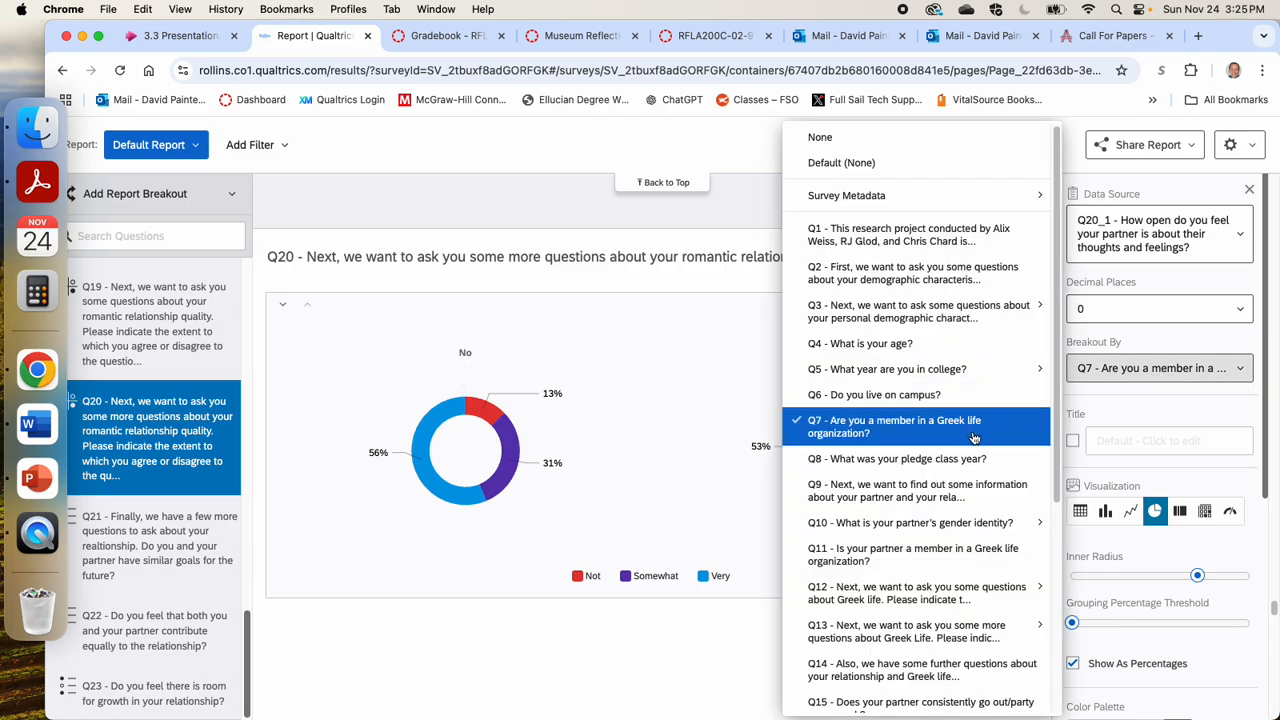
{"action": "left_click", "coordinate": [908, 556]}
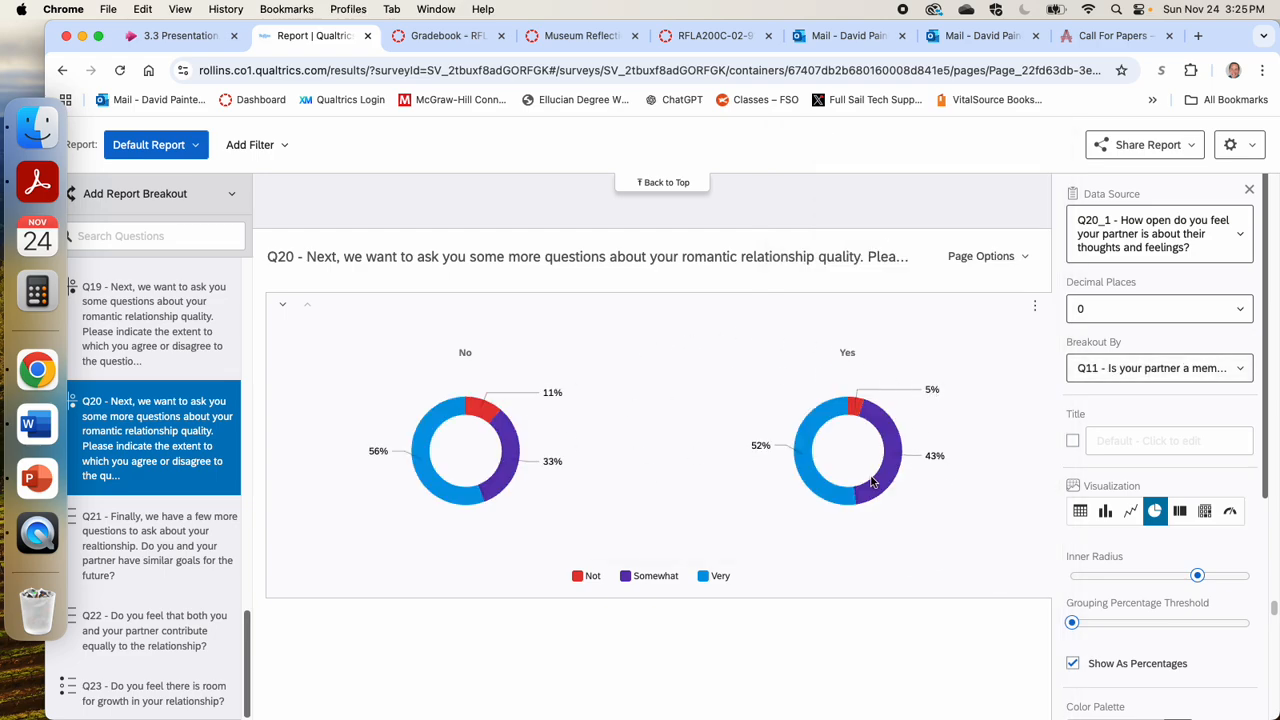
{"action": "left_click", "coordinate": [1190, 376]}
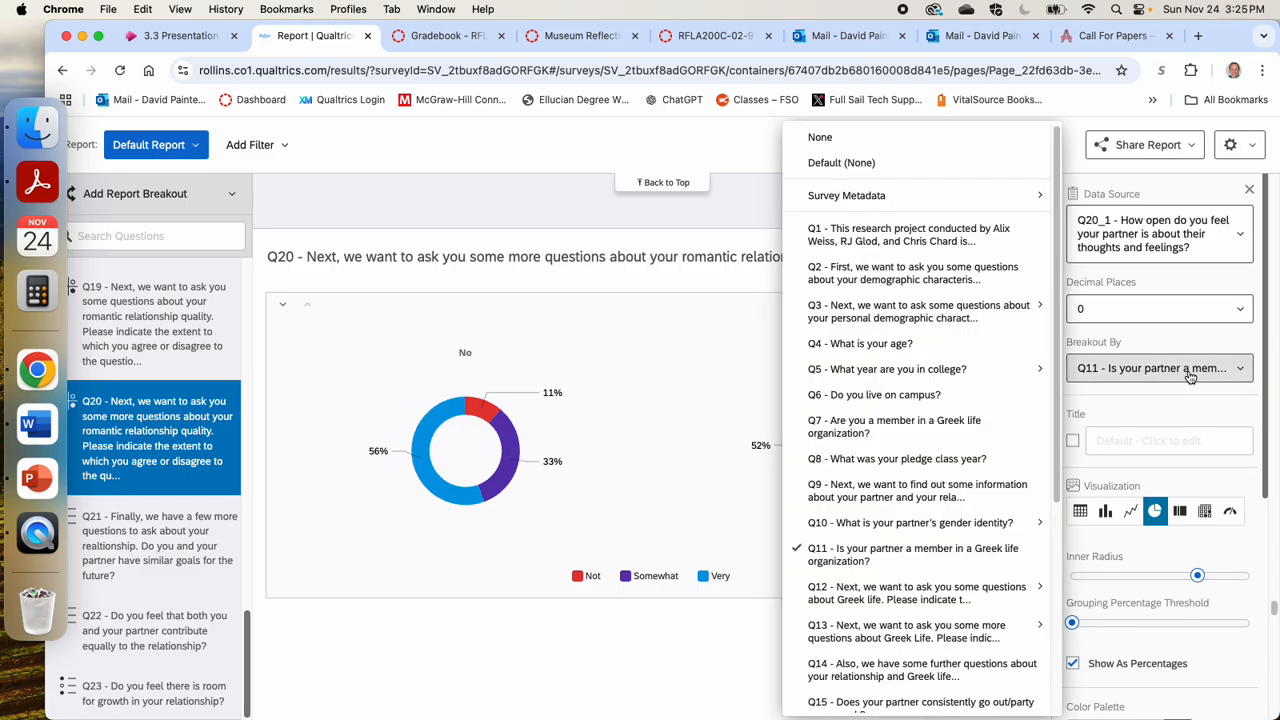
{"action": "left_click", "coordinate": [935, 395]}
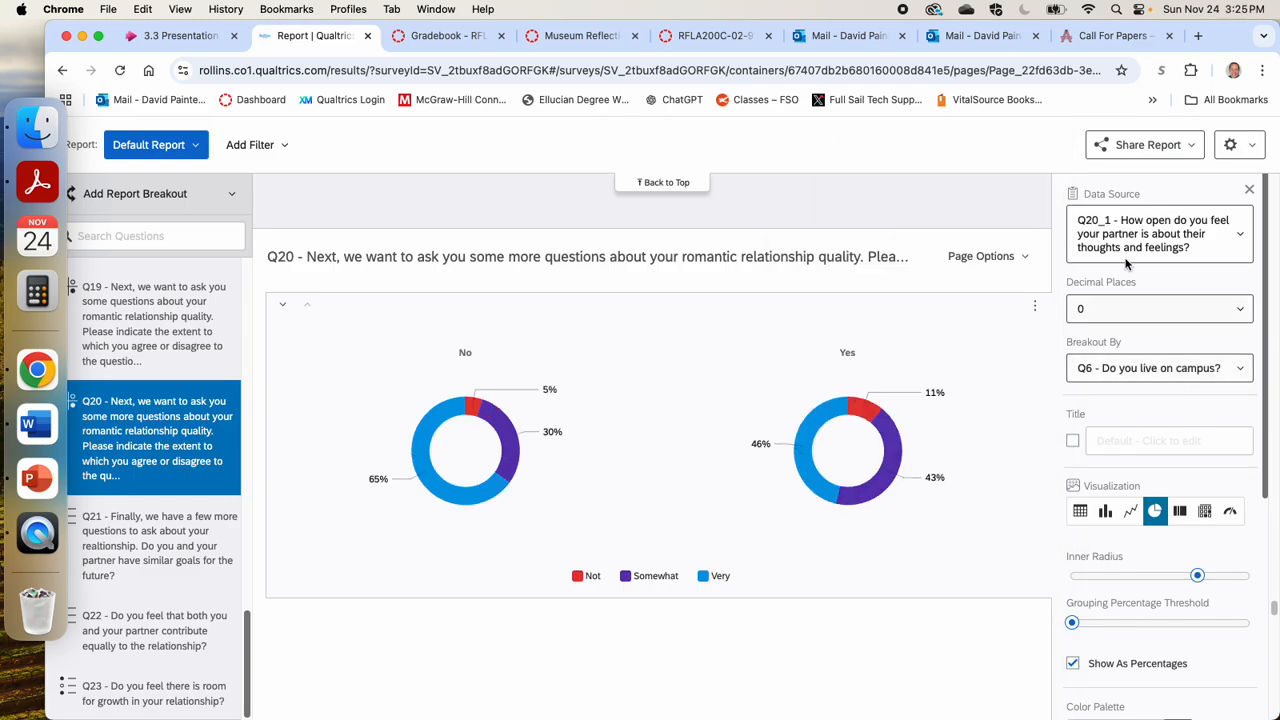
{"action": "left_click", "coordinate": [1085, 366]}
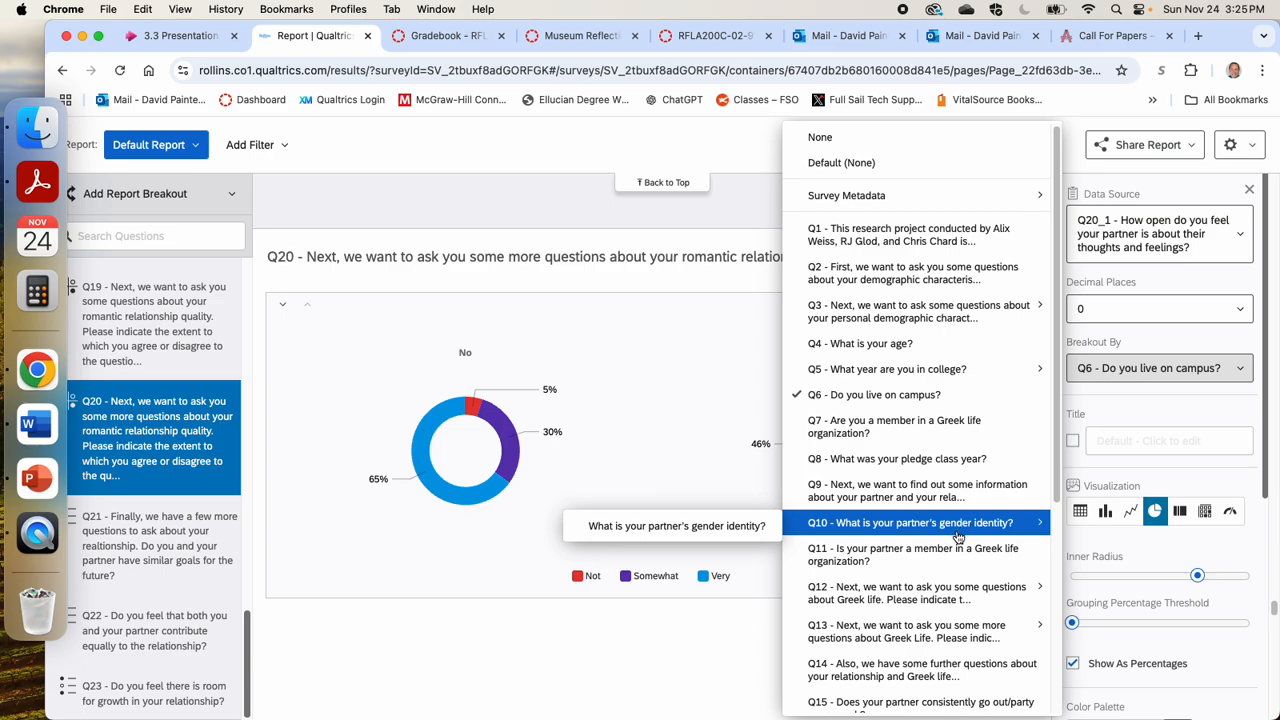
{"action": "left_click", "coordinate": [932, 428]}
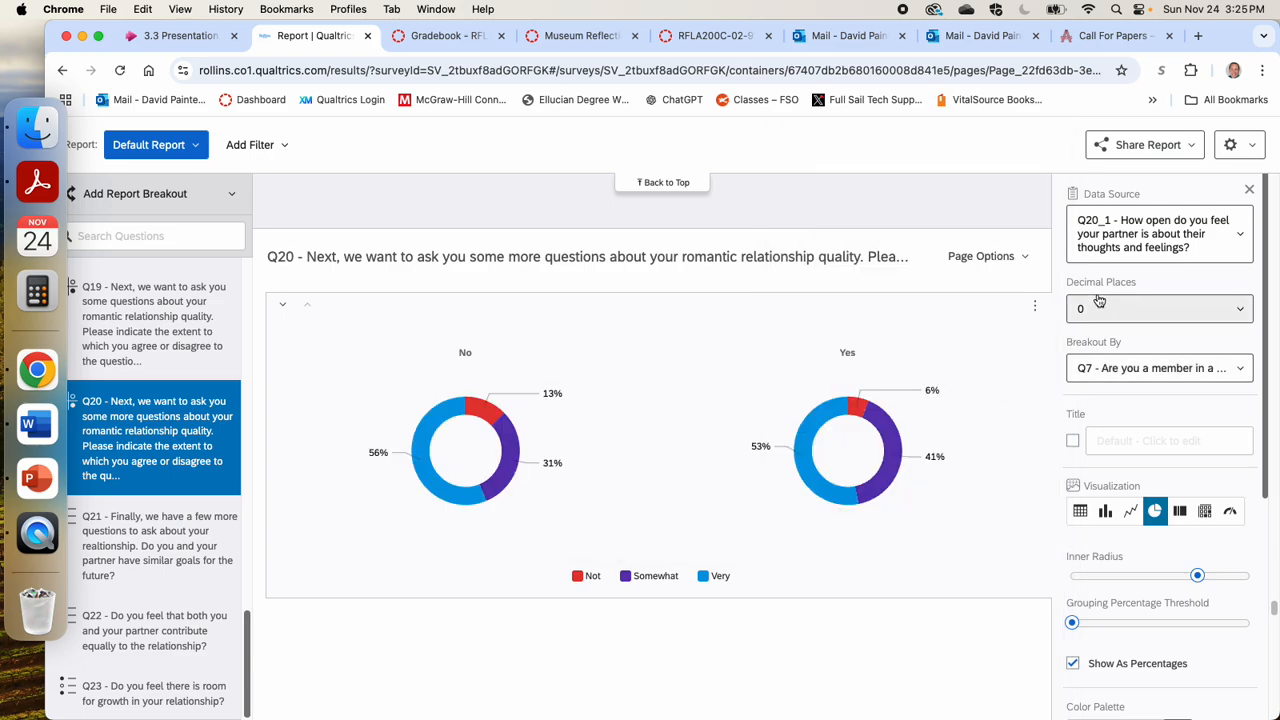
Step: Switch the Q20 pie chart's data source to "How reliable do you find your partner when they commit to something?"
{"action": "left_click", "coordinate": [1170, 232]}
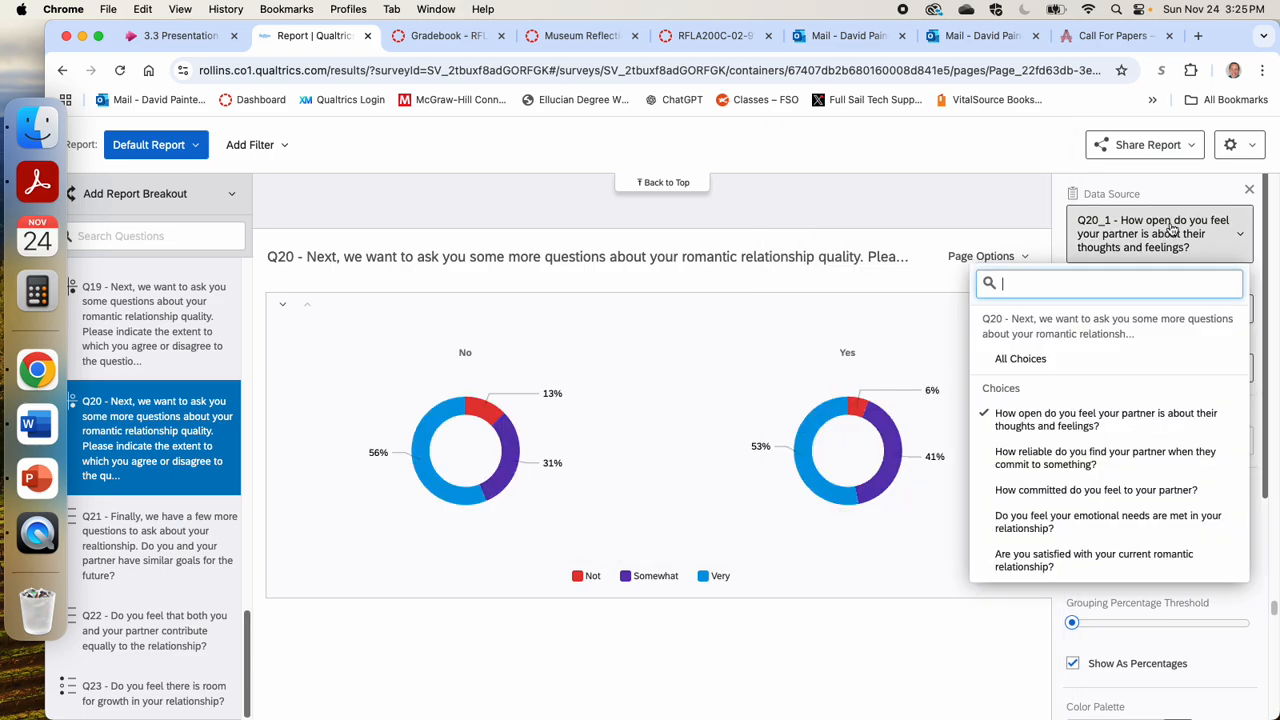
{"action": "left_click", "coordinate": [1050, 457]}
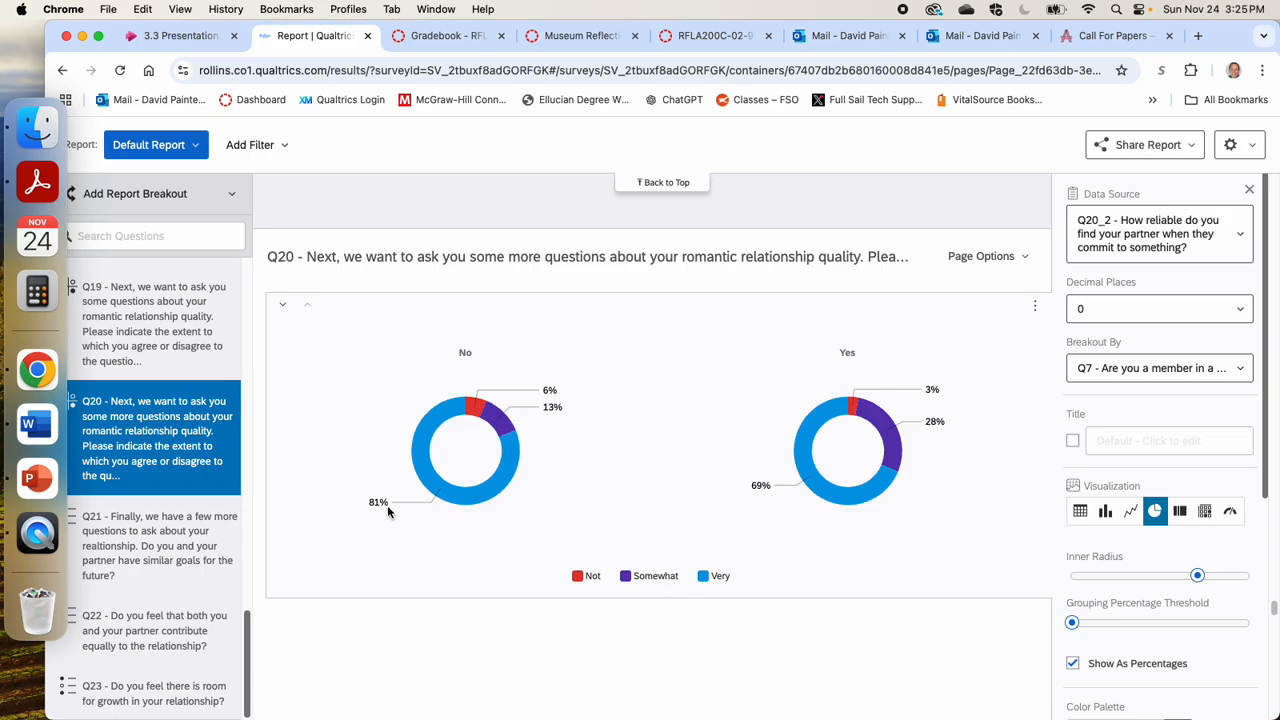
{"action": "left_click", "coordinate": [1196, 245]}
Step: Set the Q21 chart on similar future goals to show Percentage with 0 decimal places
{"action": "left_click", "coordinate": [170, 547]}
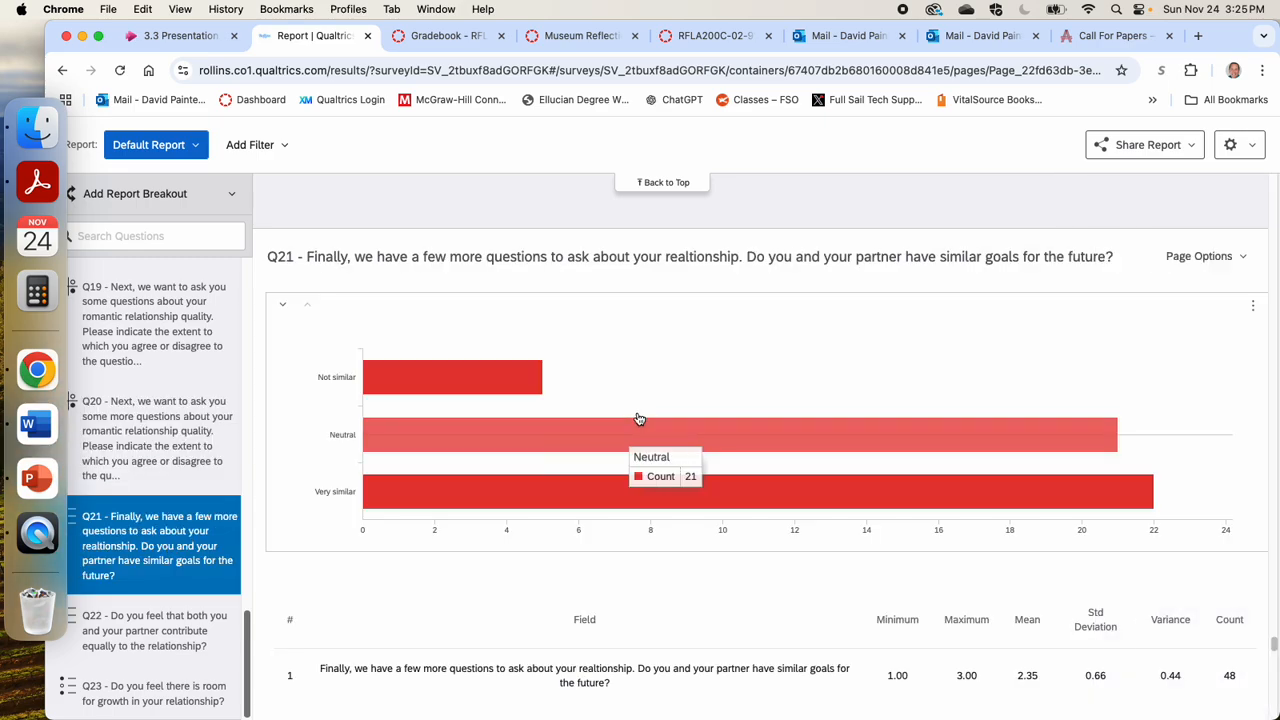
{"action": "left_click", "coordinate": [694, 371]}
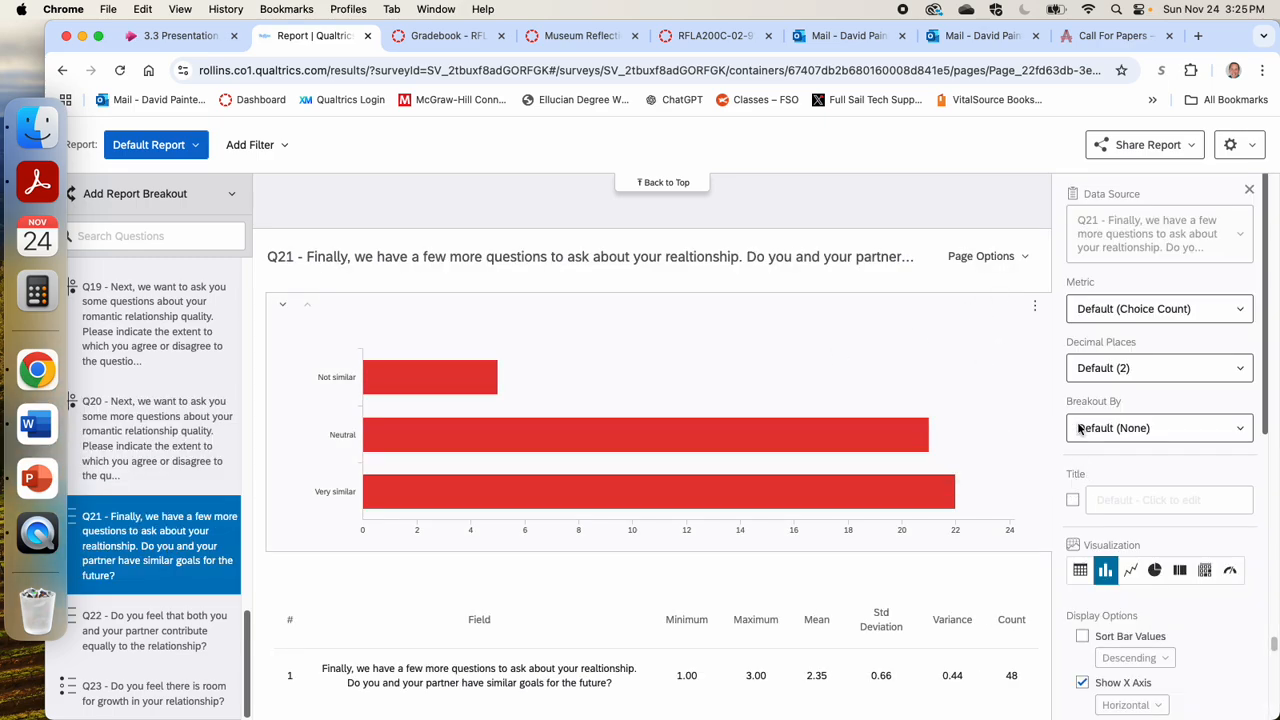
{"action": "left_click", "coordinate": [1110, 314]}
{"action": "left_click", "coordinate": [1155, 551]}
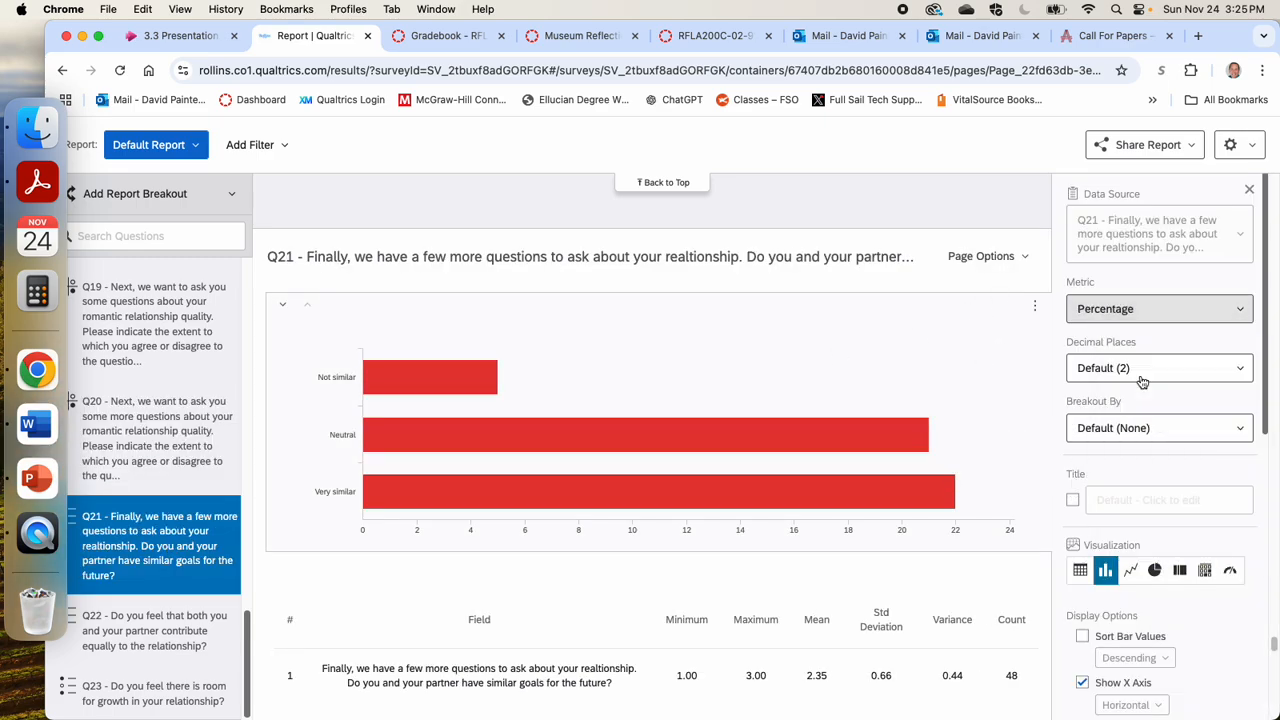
{"action": "left_click", "coordinate": [1154, 369]}
{"action": "left_click", "coordinate": [1163, 430]}
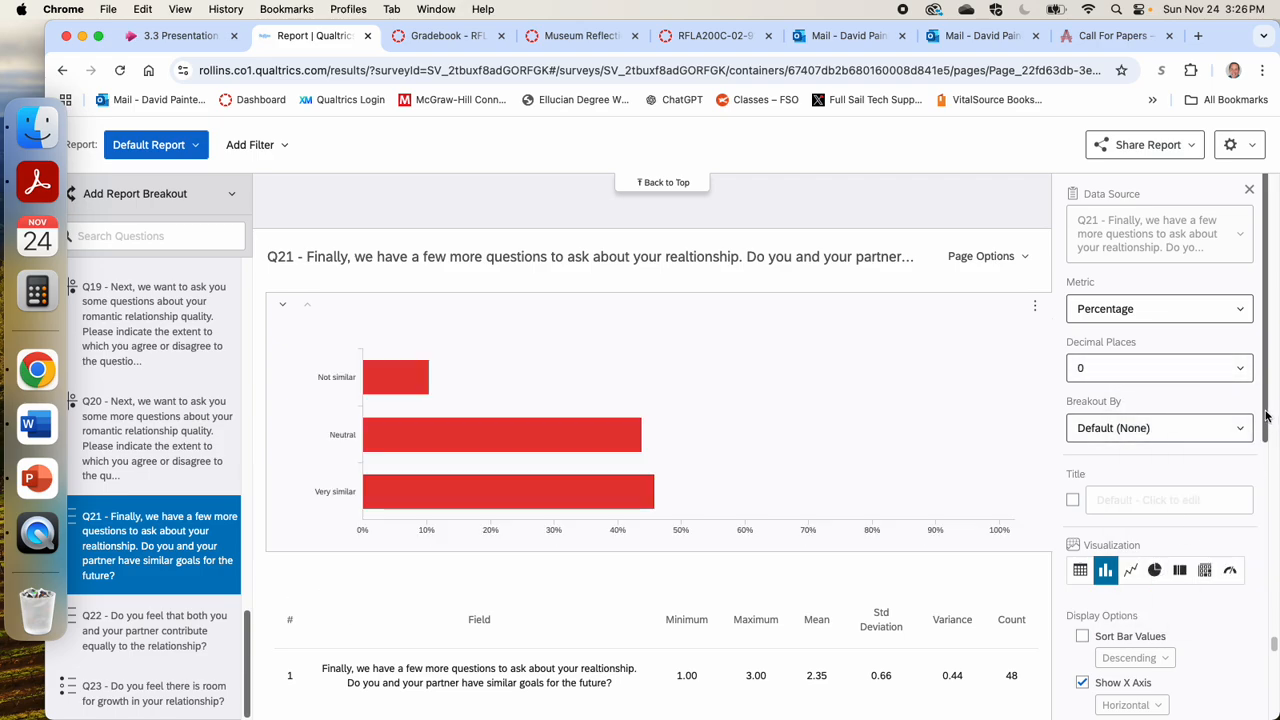
Step: Try the Q21 chart with vertical instead of horizontal bars
{"action": "scroll", "coordinate": [1130, 560], "scroll_direction": "down", "scroll_amount": 5}
{"action": "left_click", "coordinate": [1084, 543]}
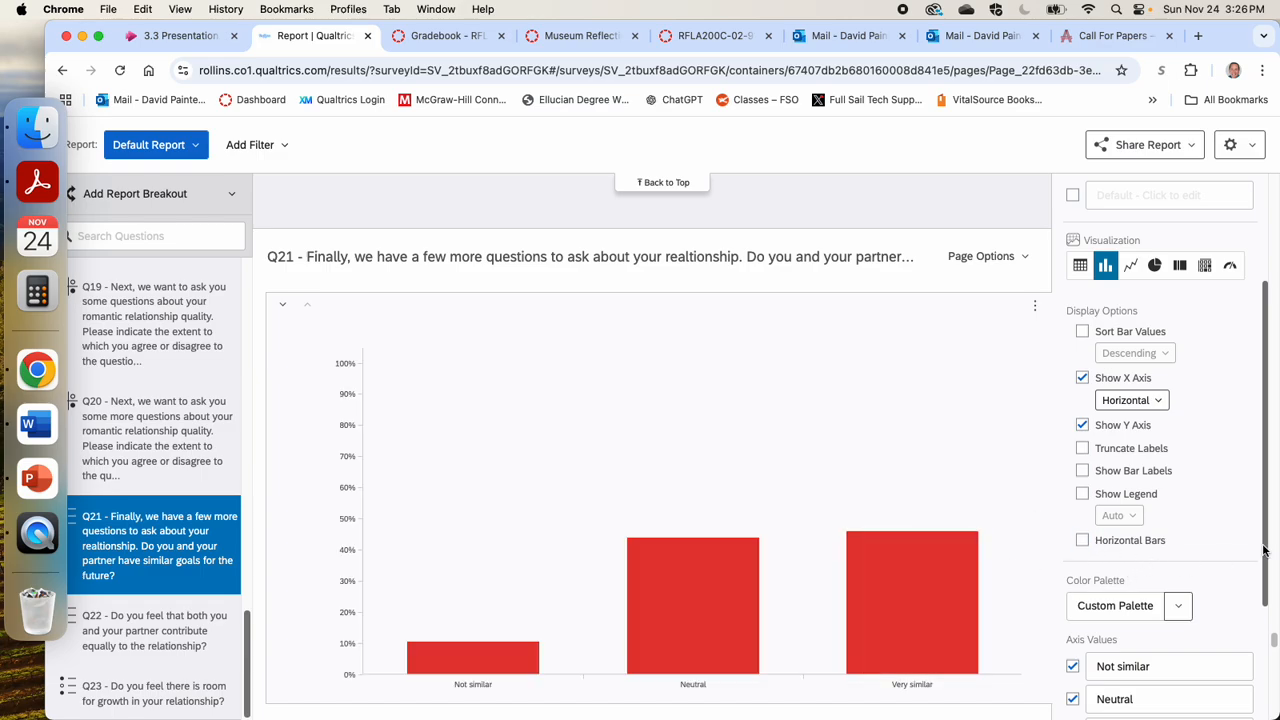
{"action": "left_click_drag", "start_coordinate": [1260, 550], "coordinate": [1268, 483]}
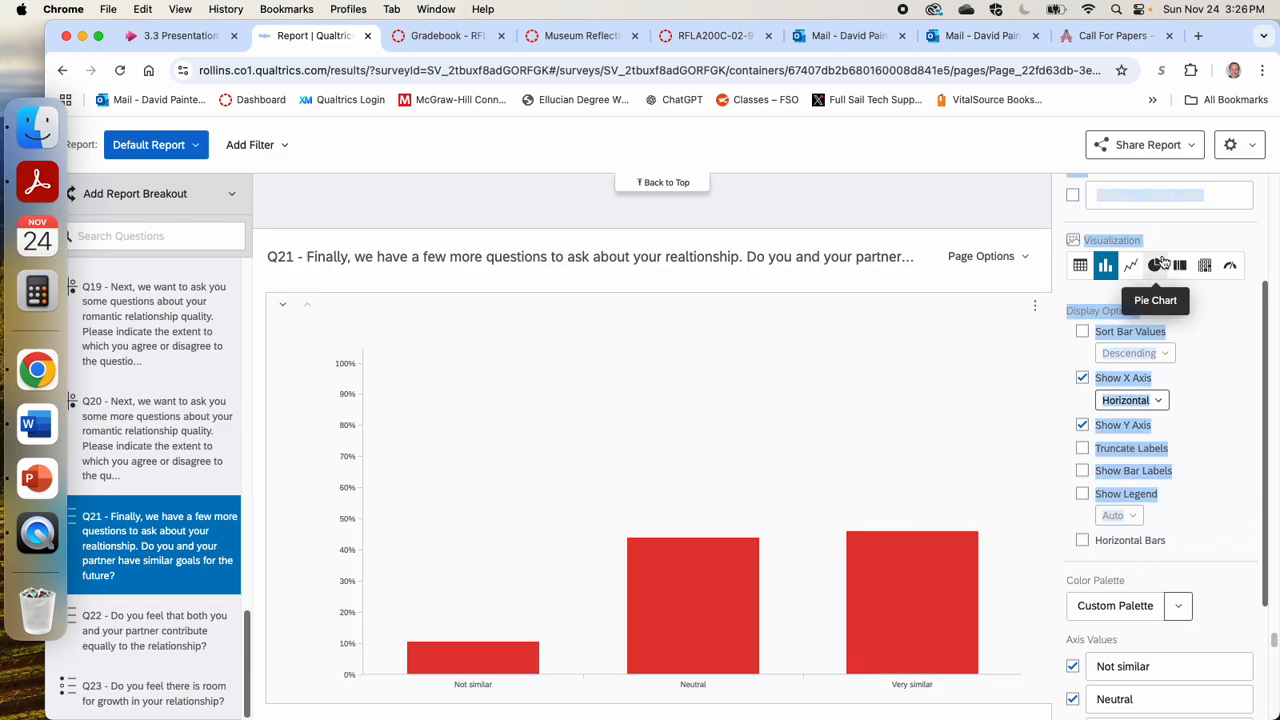
Step: Change the Q21 chart to a pie chart broken out by Q7 (Greek life membership) and check the full question title
{"action": "left_click", "coordinate": [1158, 263]}
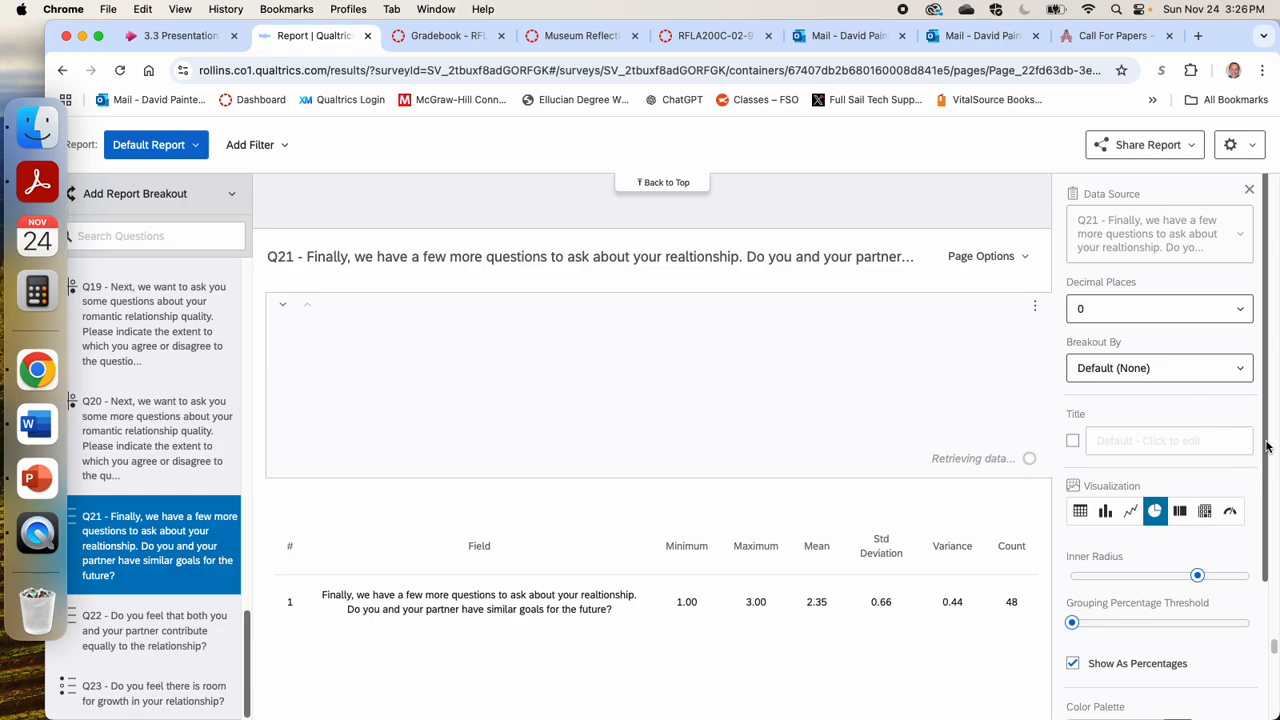
{"action": "left_click", "coordinate": [1142, 370]}
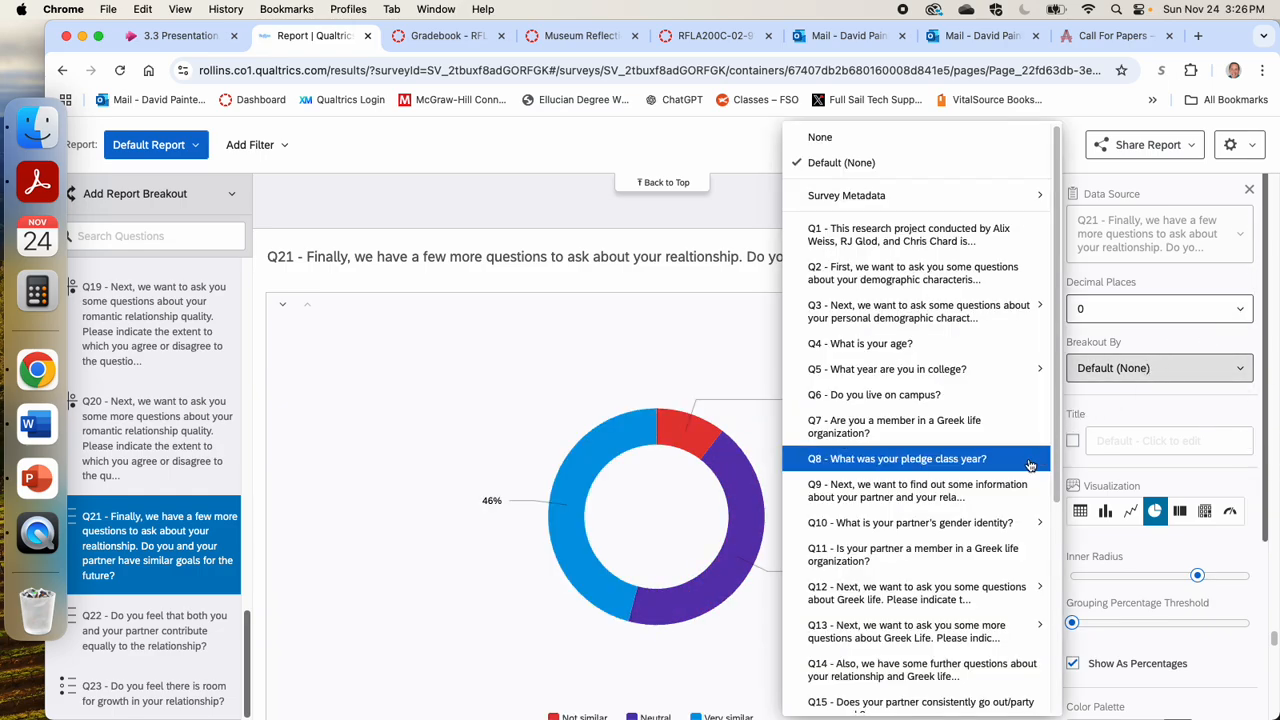
{"action": "left_click", "coordinate": [990, 426]}
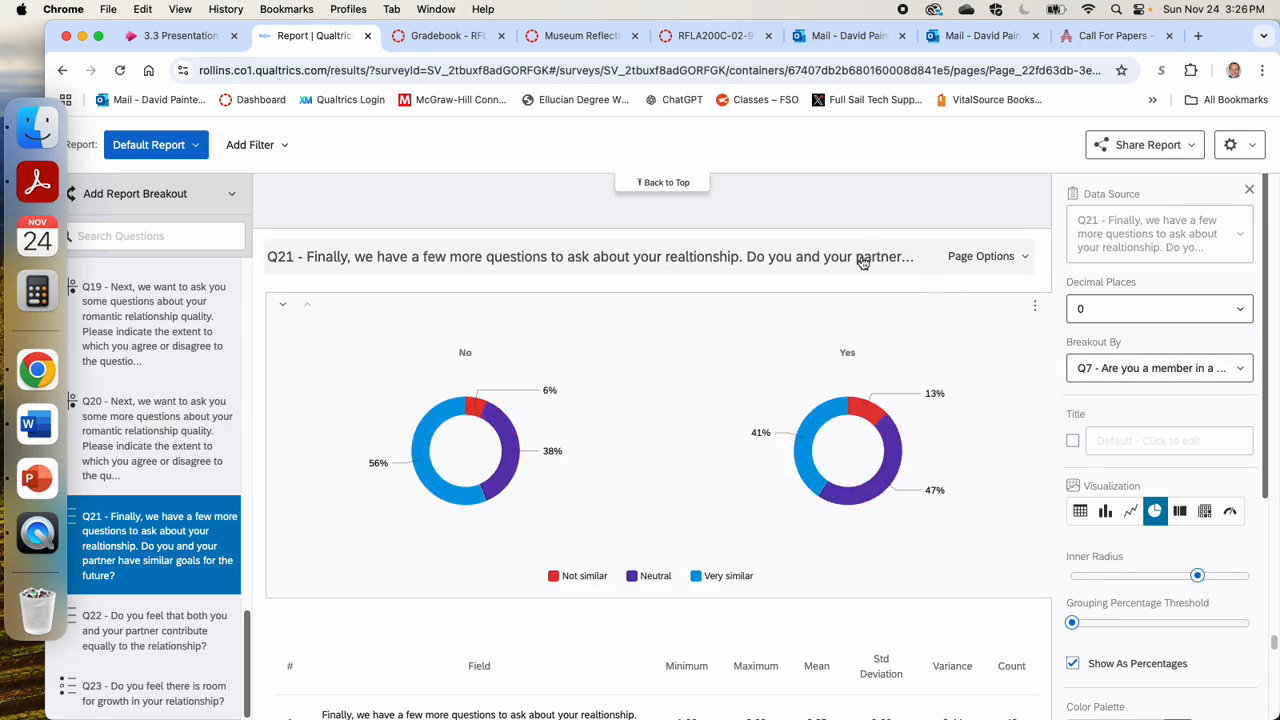
{"action": "left_click", "coordinate": [829, 273]}
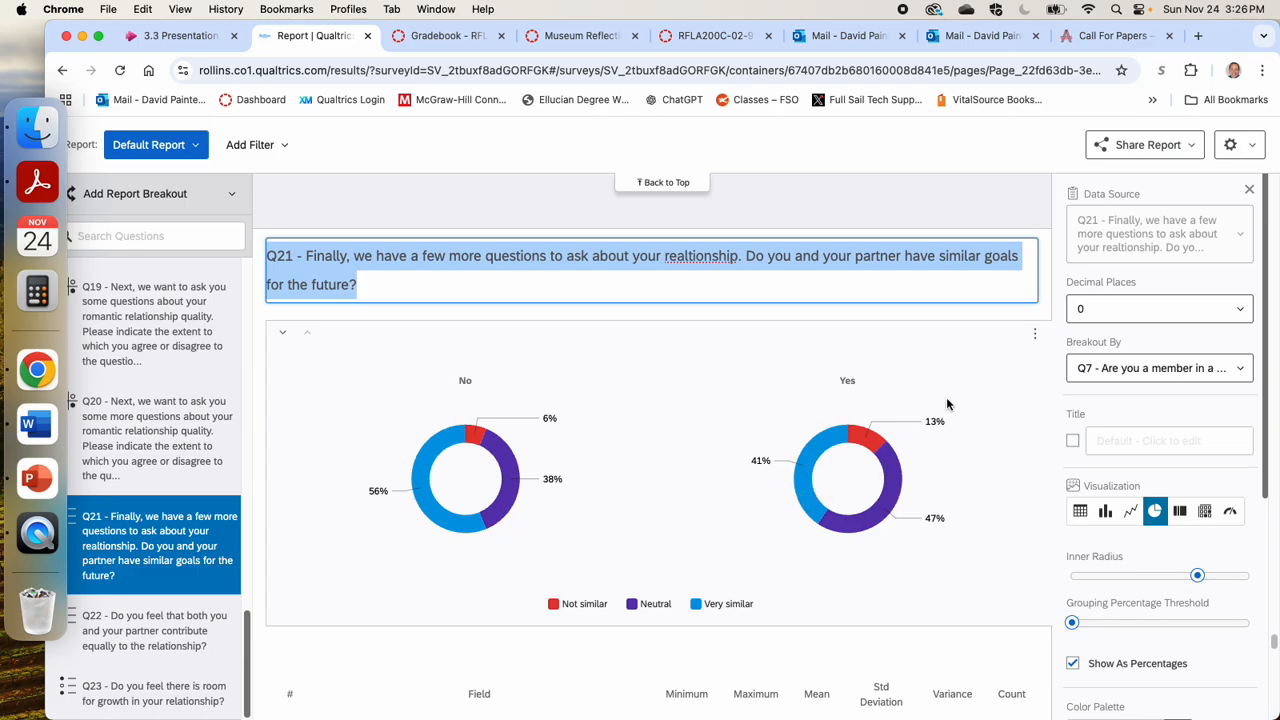
Step: Return to the Q20 pie chart and set its data source to "Are you satisfied with your current romantic relationship?"
{"action": "left_click", "coordinate": [155, 428]}
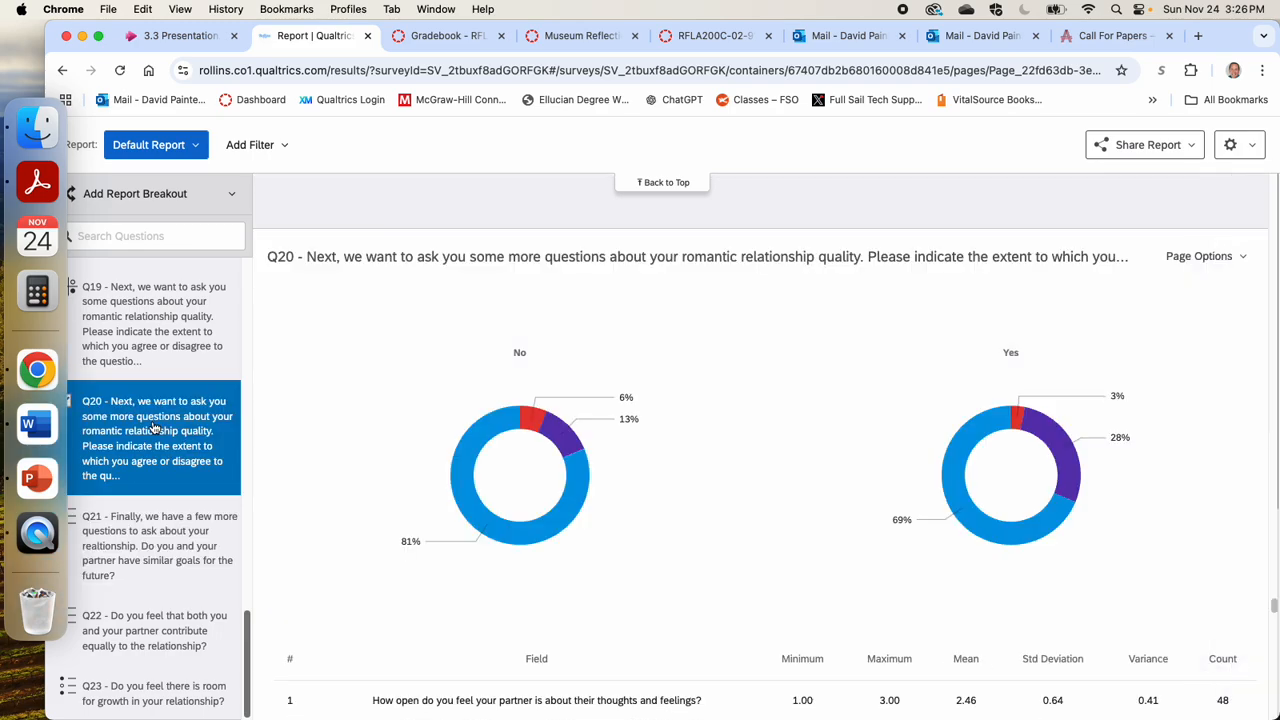
{"action": "left_click", "coordinate": [729, 414]}
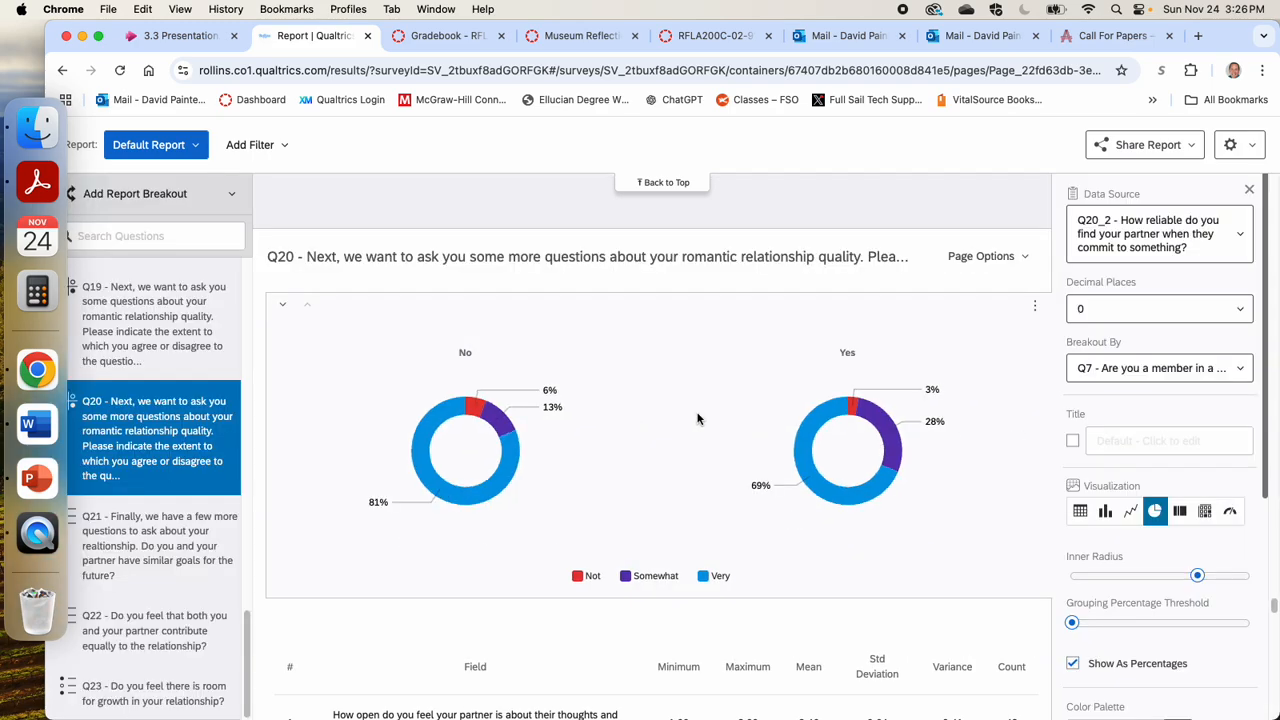
{"action": "left_click", "coordinate": [1165, 222]}
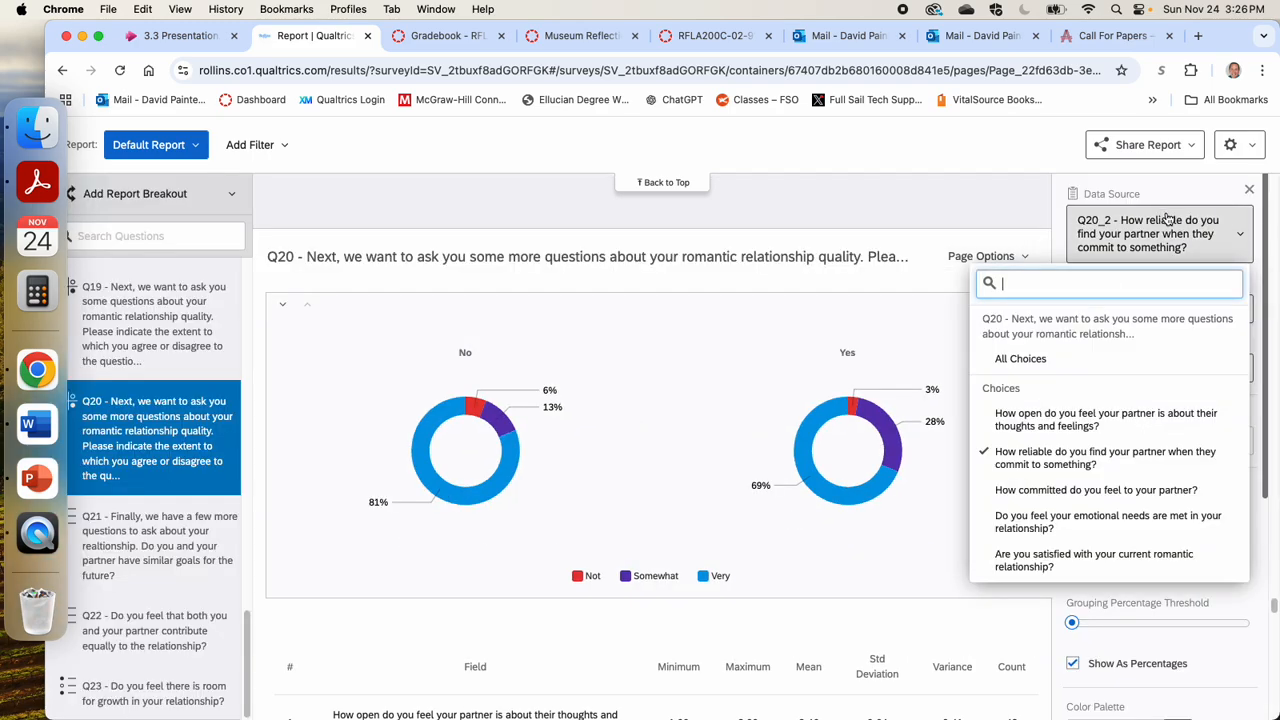
{"action": "left_click", "coordinate": [1075, 563]}
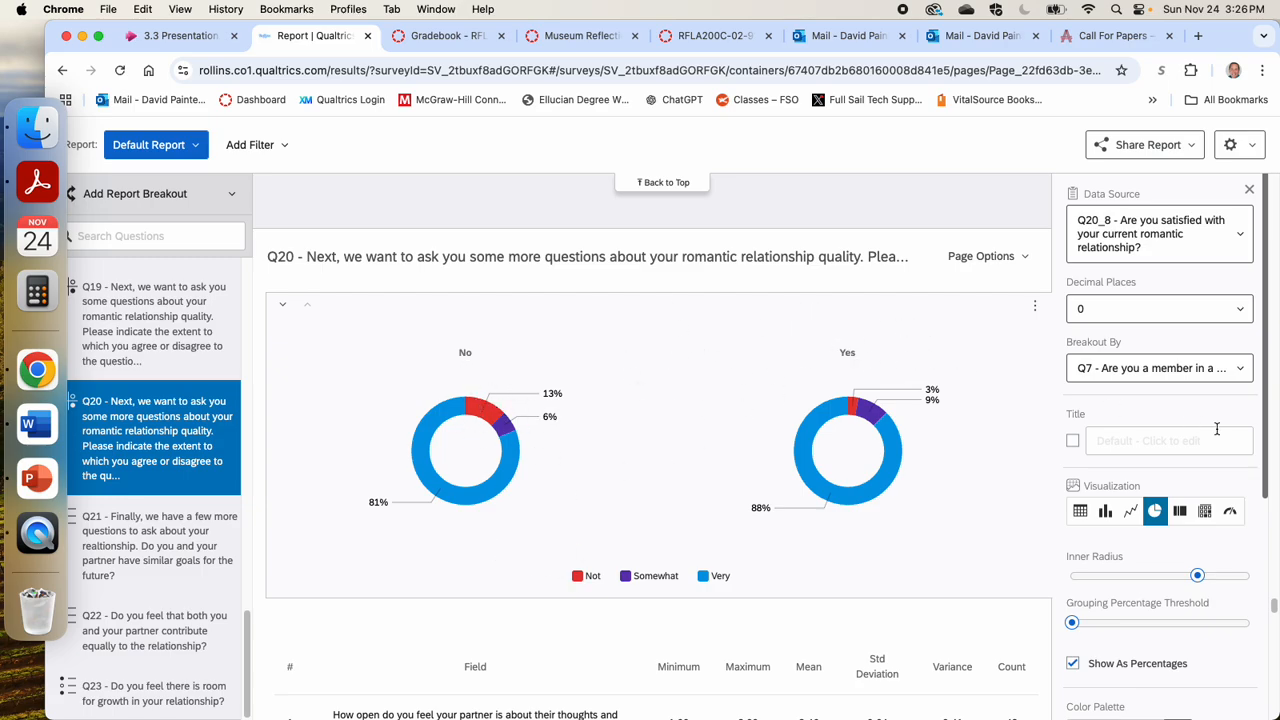
{"action": "scroll", "coordinate": [874, 237], "scroll_direction": "up", "scroll_amount": 3}
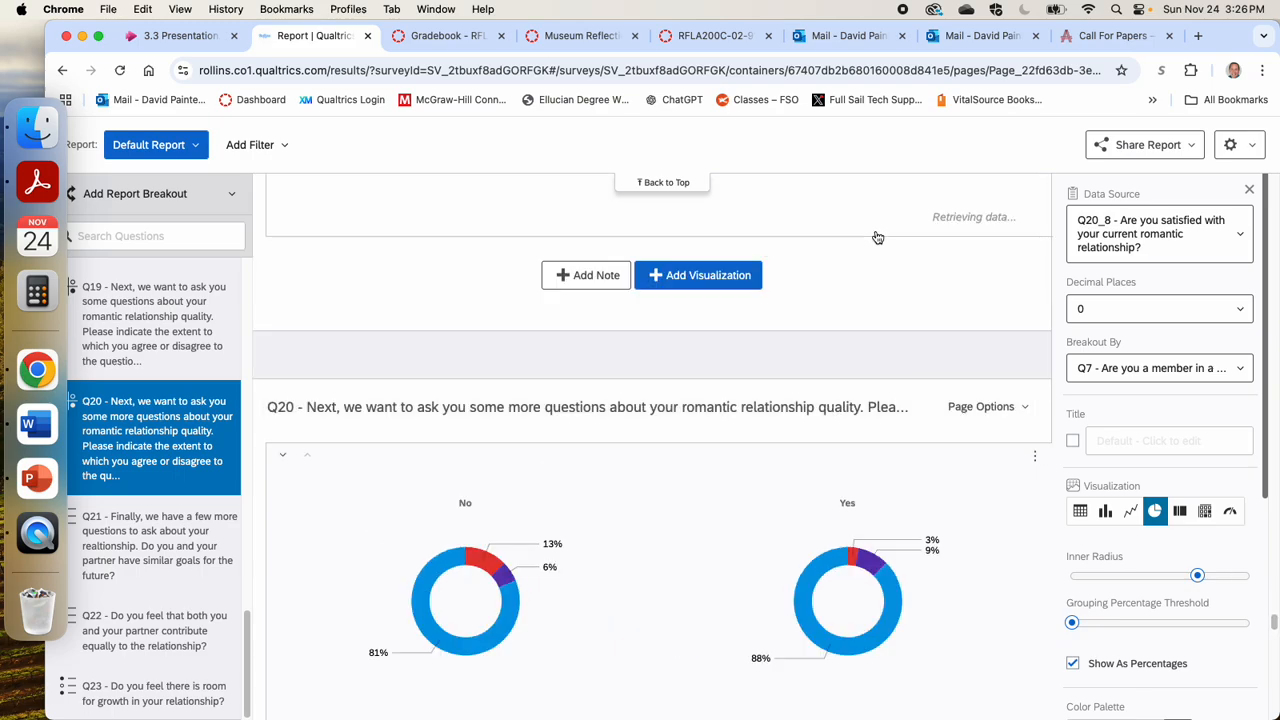